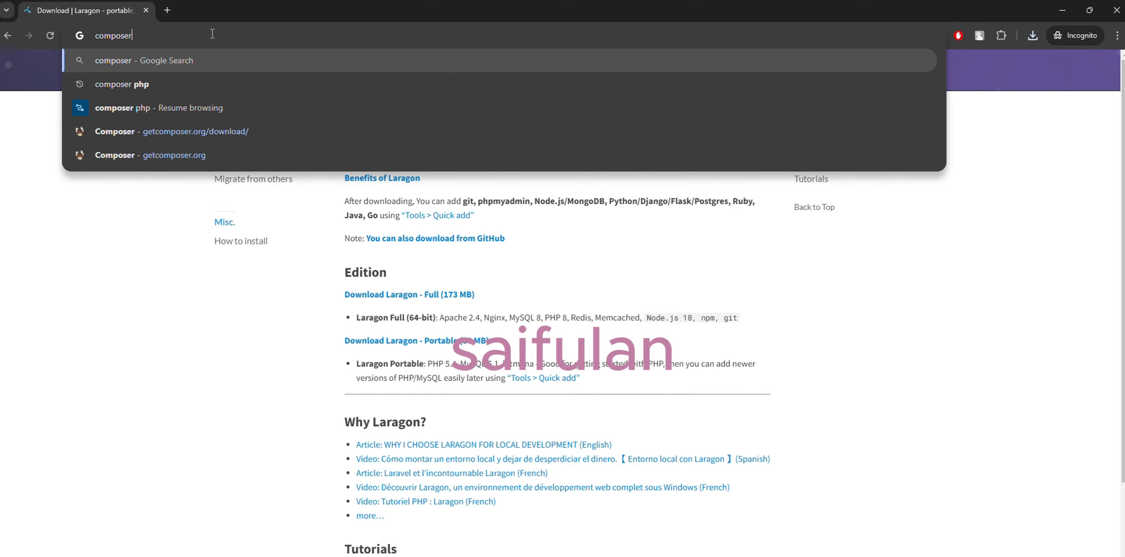
Step: Search the web for composer and download Composer-Setup.exe from getcomposer.org into the Downloads folder
{"action": "key", "text": "Return"}
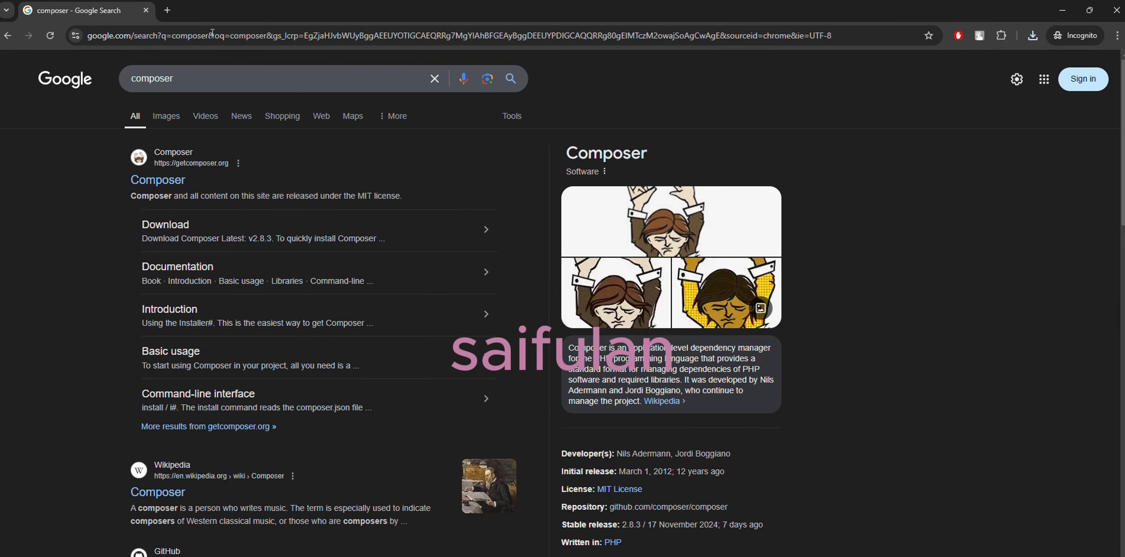
{"action": "left_click", "coordinate": [164, 181]}
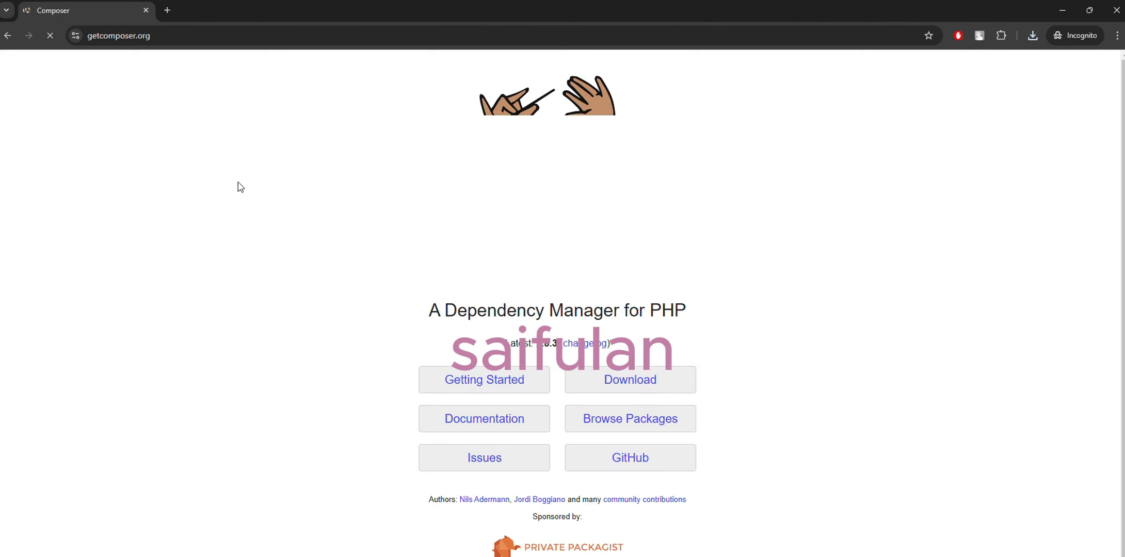
{"action": "left_click", "coordinate": [618, 384]}
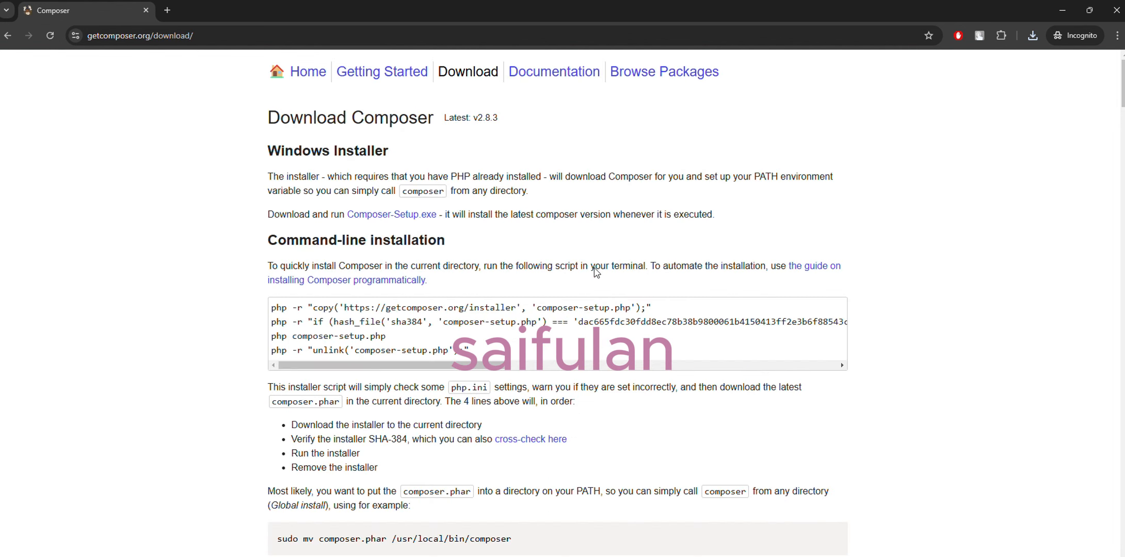
{"action": "left_click", "coordinate": [398, 216]}
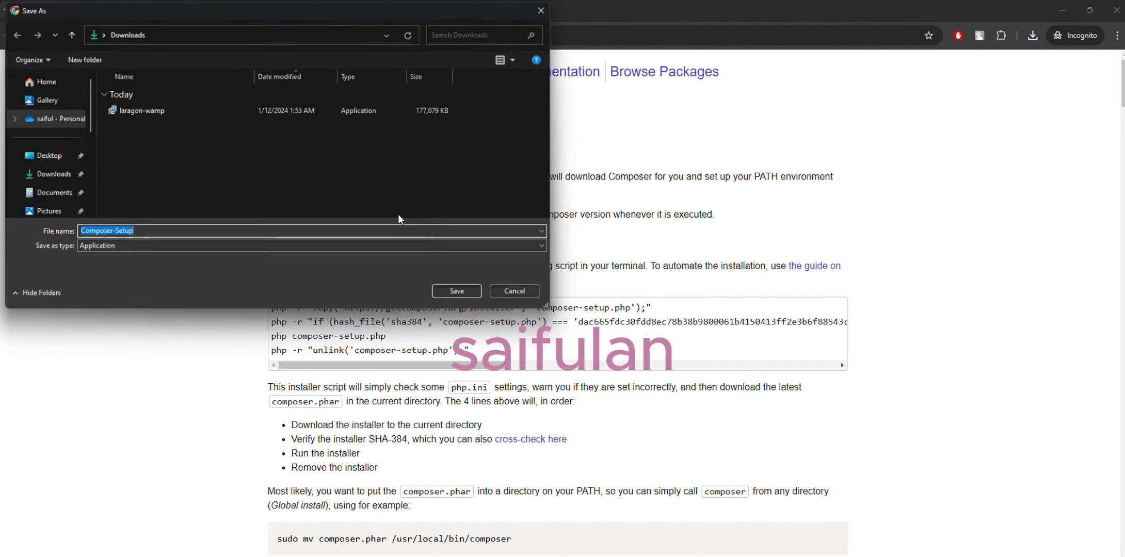
{"action": "left_click", "coordinate": [460, 294]}
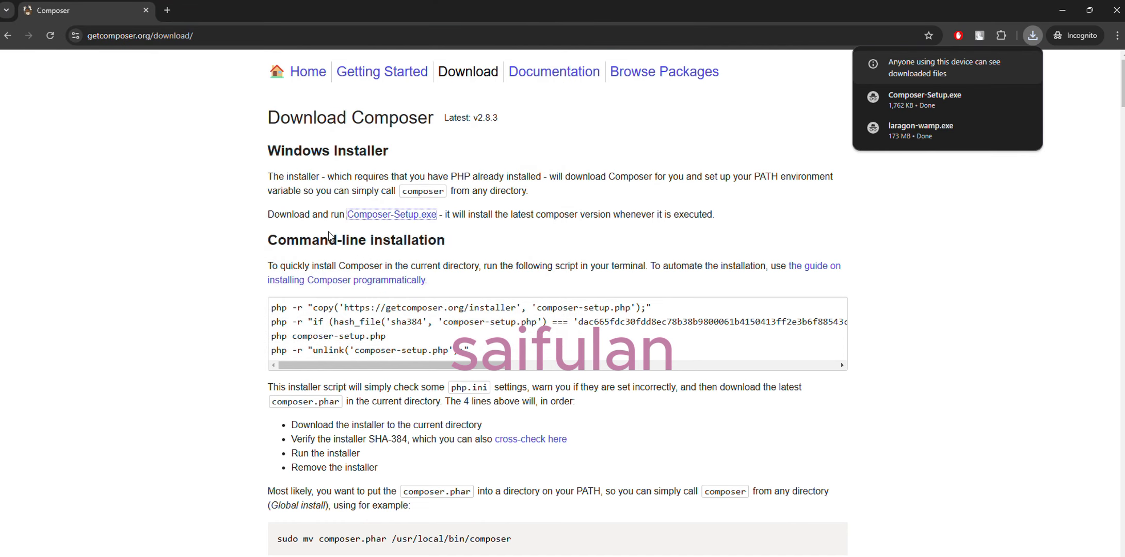
Step: Search the web for git and download the 64-bit Git for Windows Setup, version 2.47.1, into the Downloads folder
{"action": "left_click", "coordinate": [233, 34]}
{"action": "type", "text": "git"}
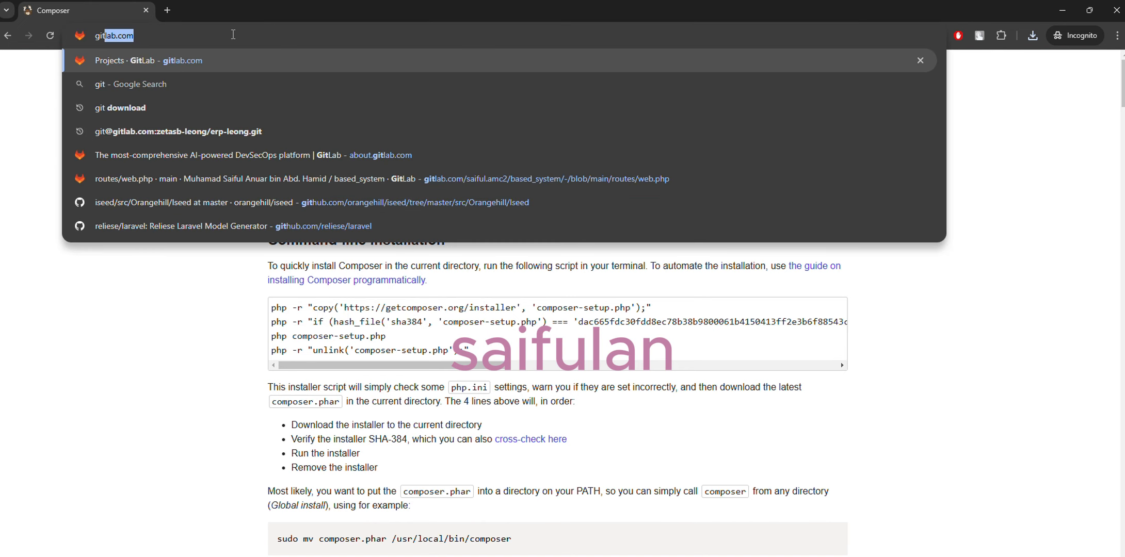
{"action": "key", "text": "BackSpace"}
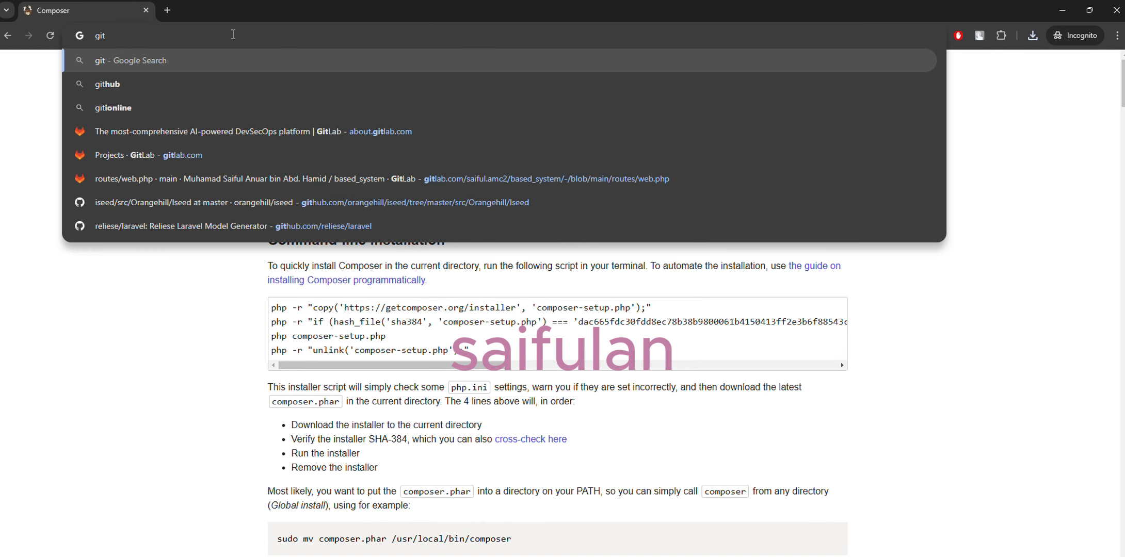
{"action": "key", "text": "Return"}
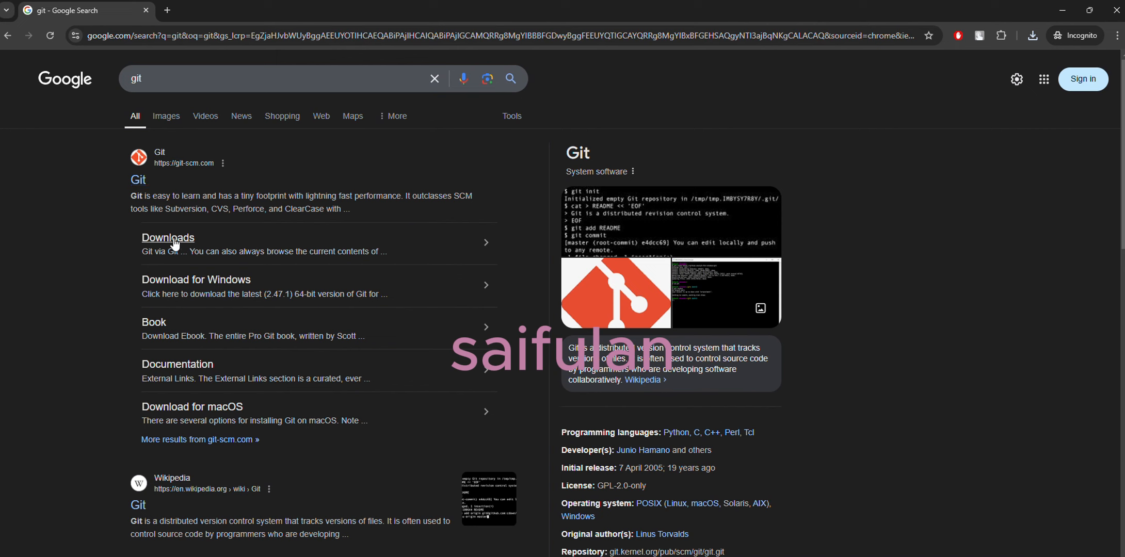
{"action": "left_click", "coordinate": [171, 238]}
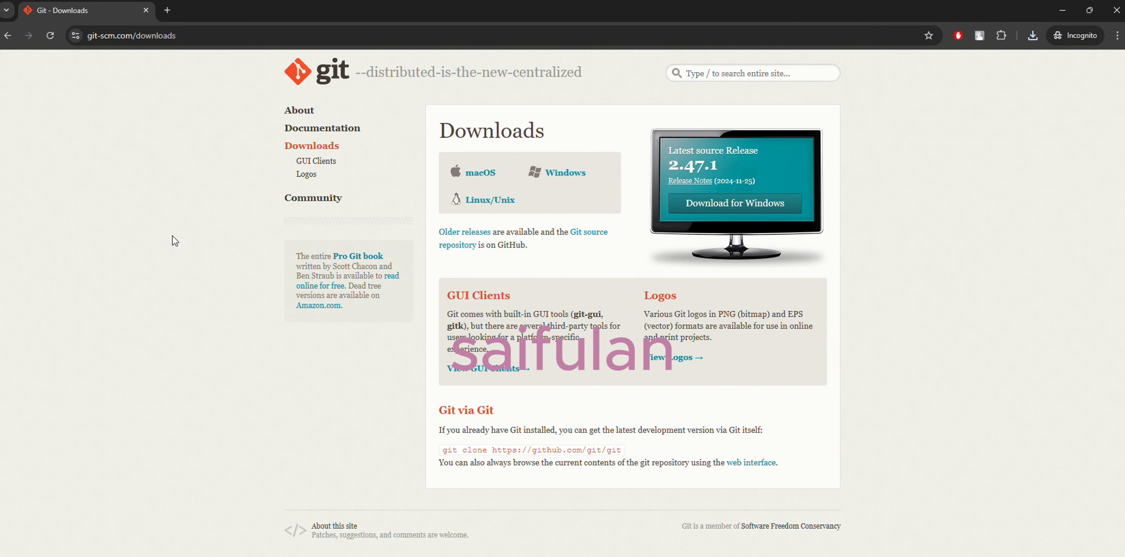
{"action": "left_click", "coordinate": [720, 204]}
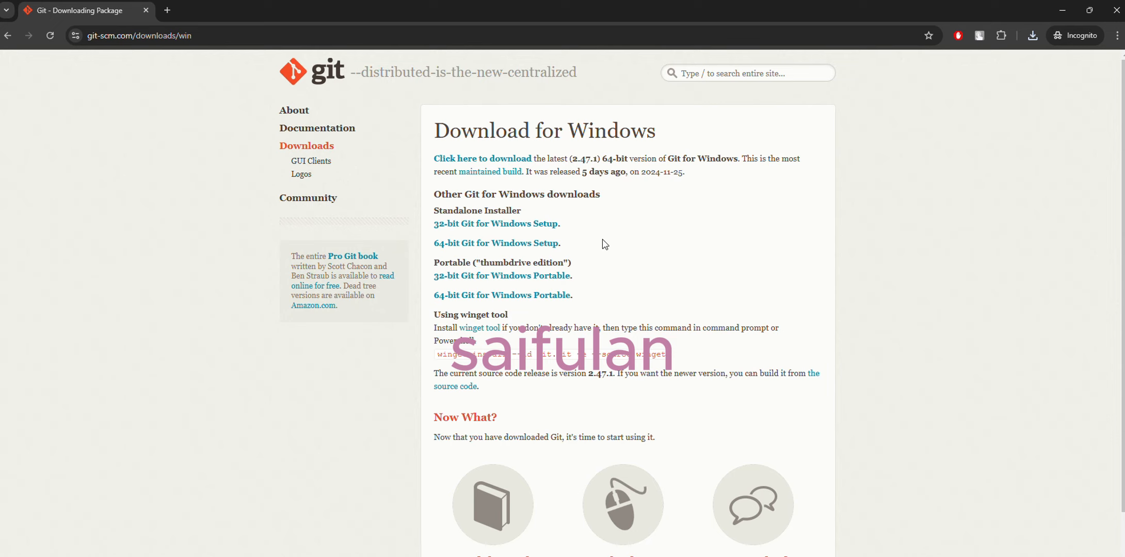
{"action": "left_click", "coordinate": [531, 246]}
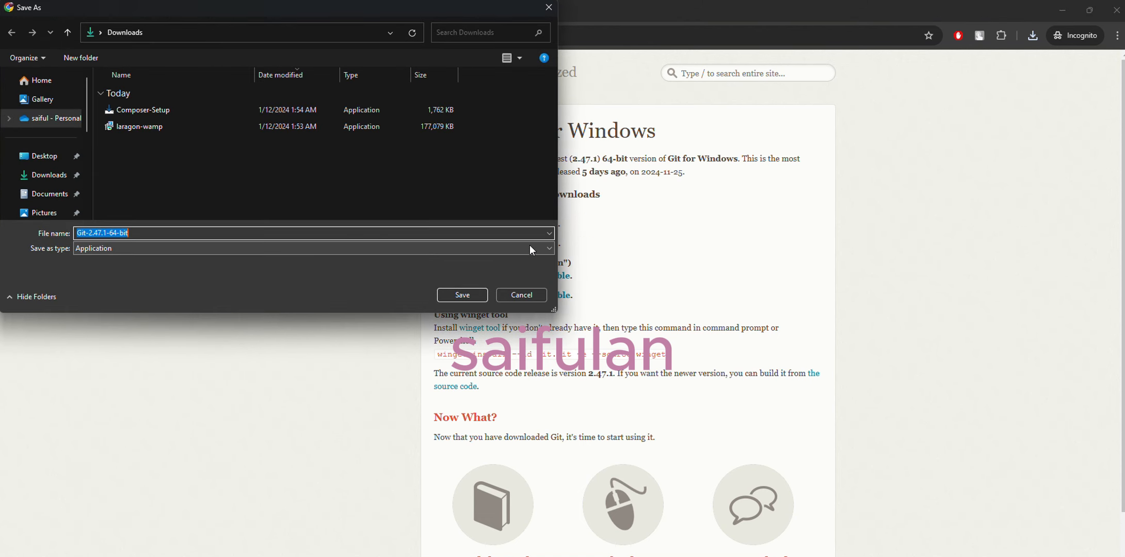
{"action": "left_click", "coordinate": [471, 297]}
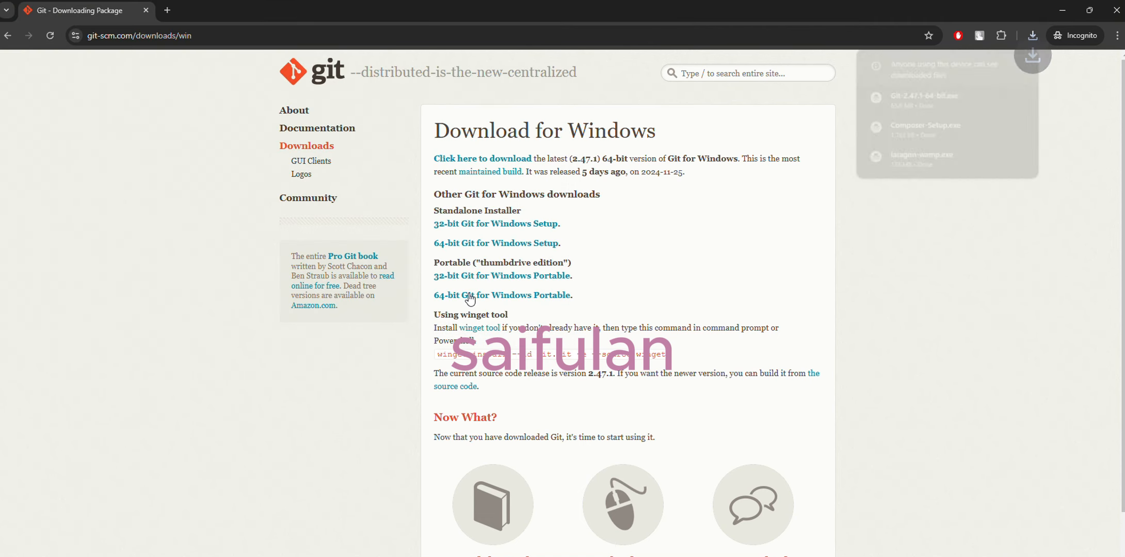
Step: Search the web for heidisql and save the HeidiSQL 12.8 combined 32/64 bit installer to the Downloads folder
{"action": "left_click", "coordinate": [216, 34]}
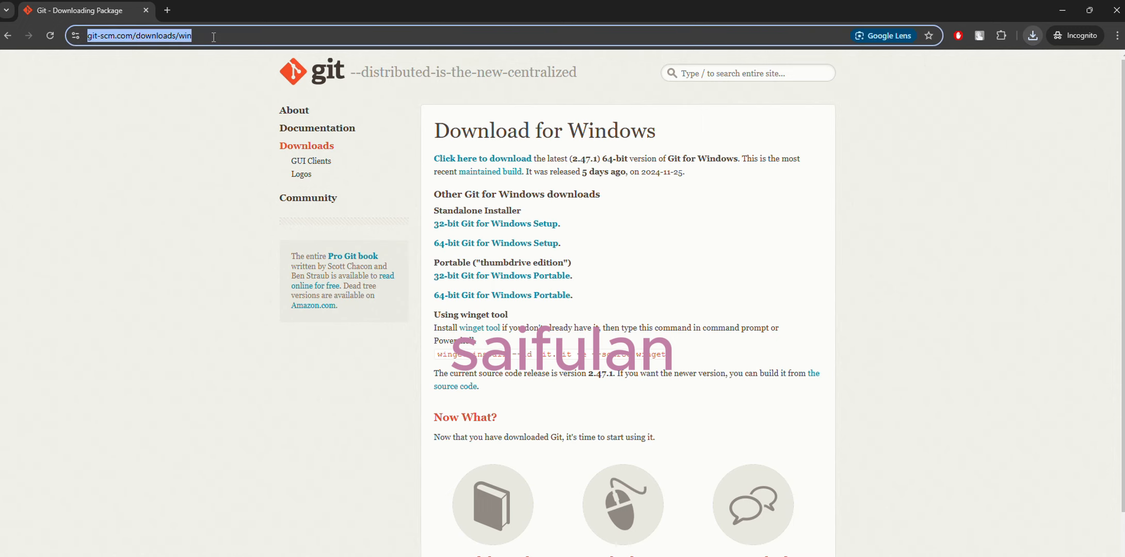
{"action": "type", "text": "heidisql"}
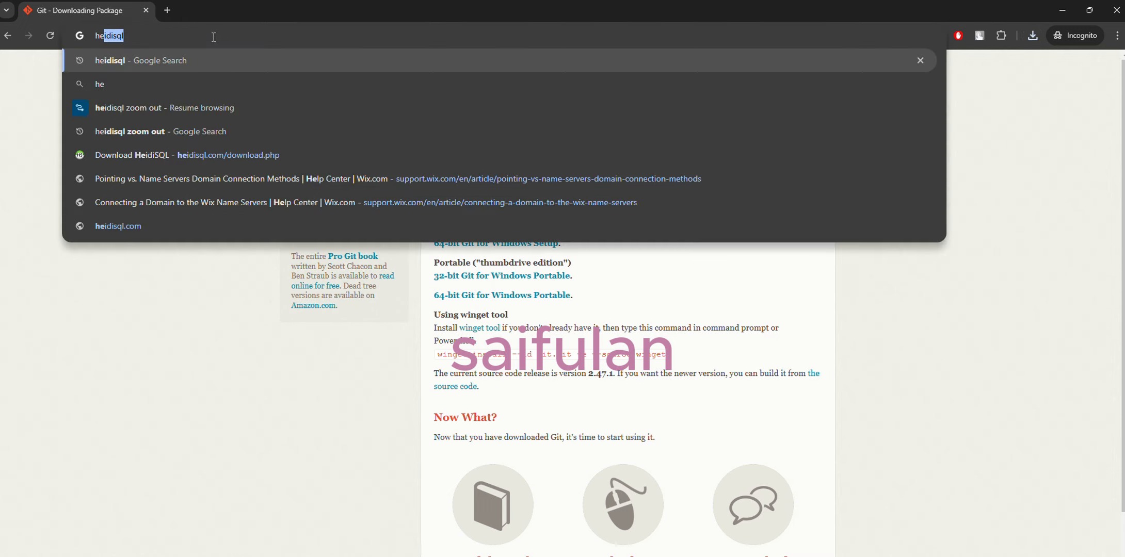
{"action": "key", "text": "Return"}
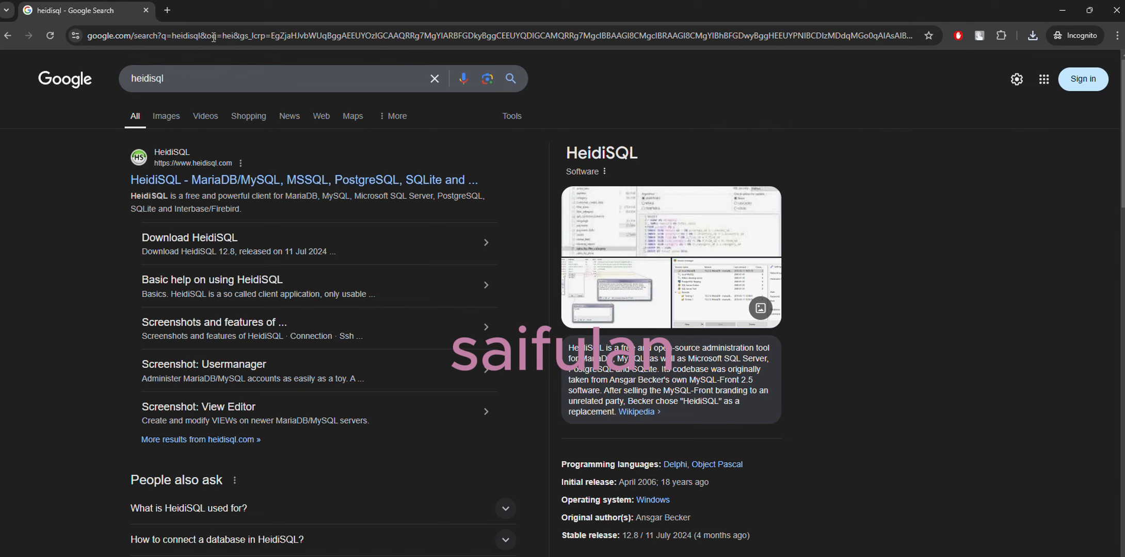
{"action": "left_click", "coordinate": [217, 238]}
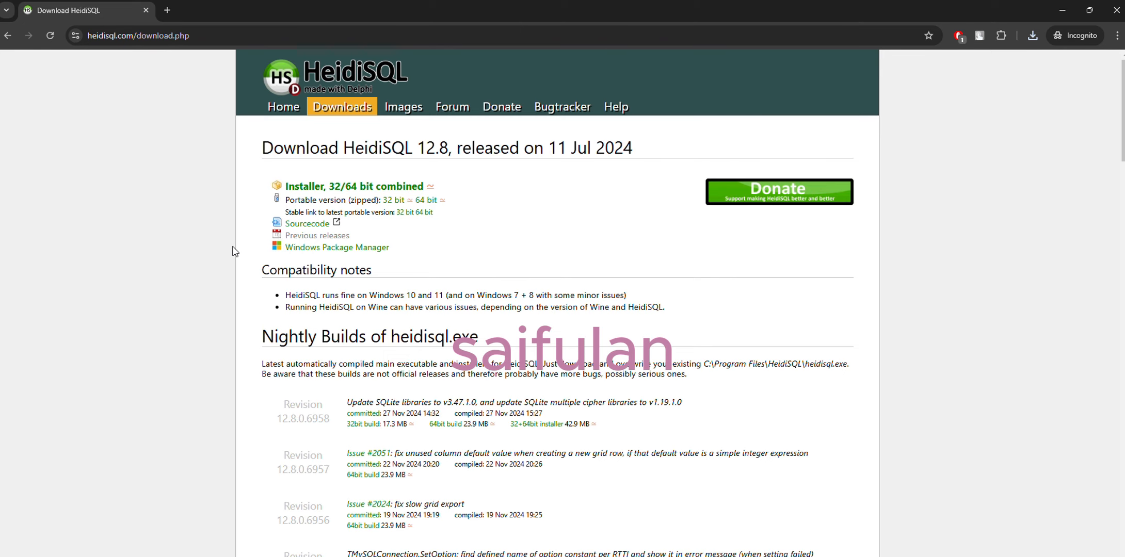
{"action": "left_click", "coordinate": [388, 187]}
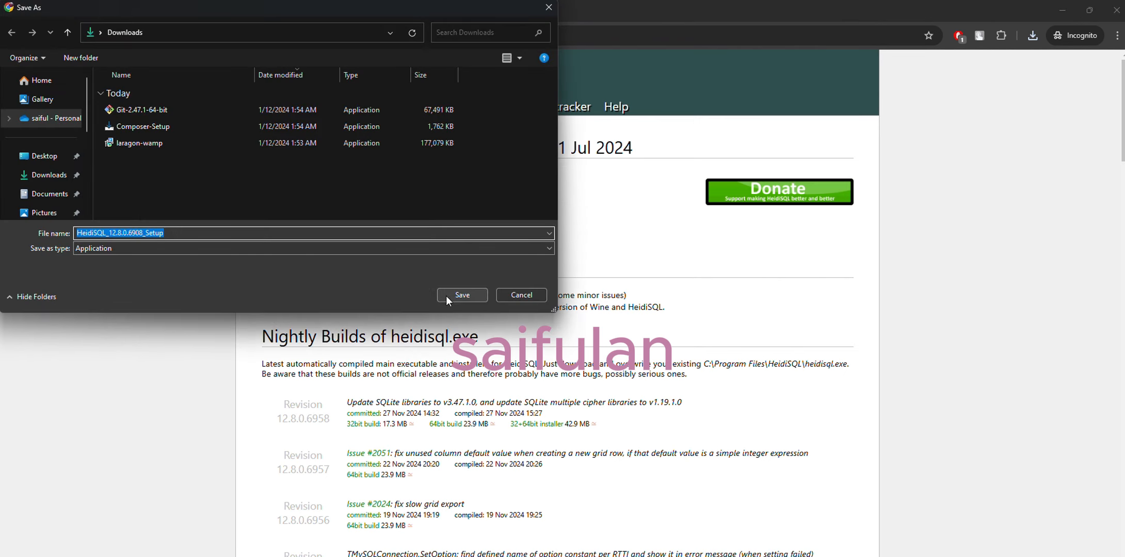
{"action": "left_click", "coordinate": [449, 297]}
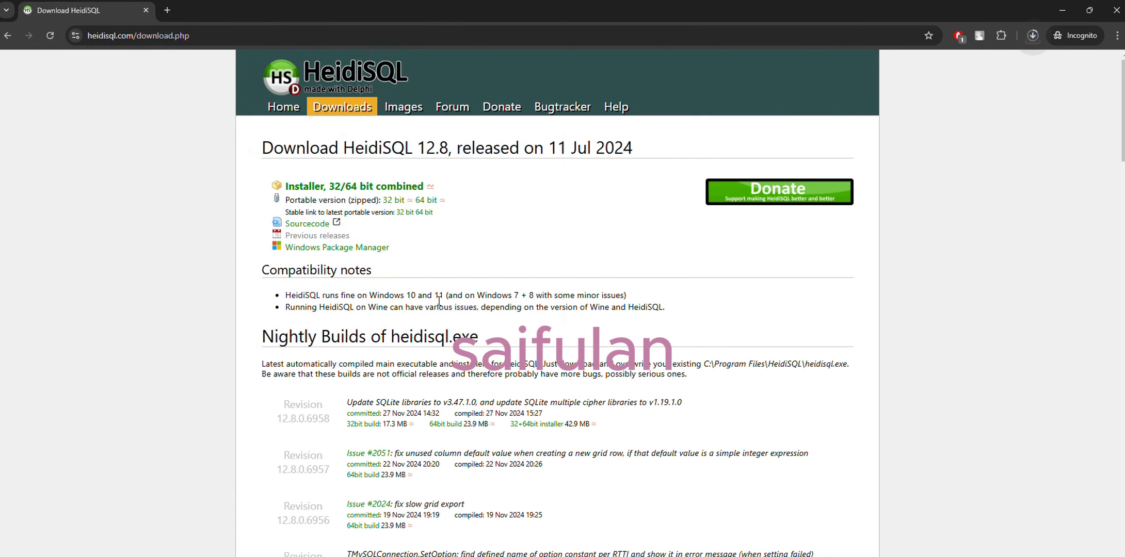
Step: Search the web for visual studio code and save its Windows installer, VSCodeUserSetup-x64-1.95.3, to the Downloads folder
{"action": "left_click", "coordinate": [248, 35]}
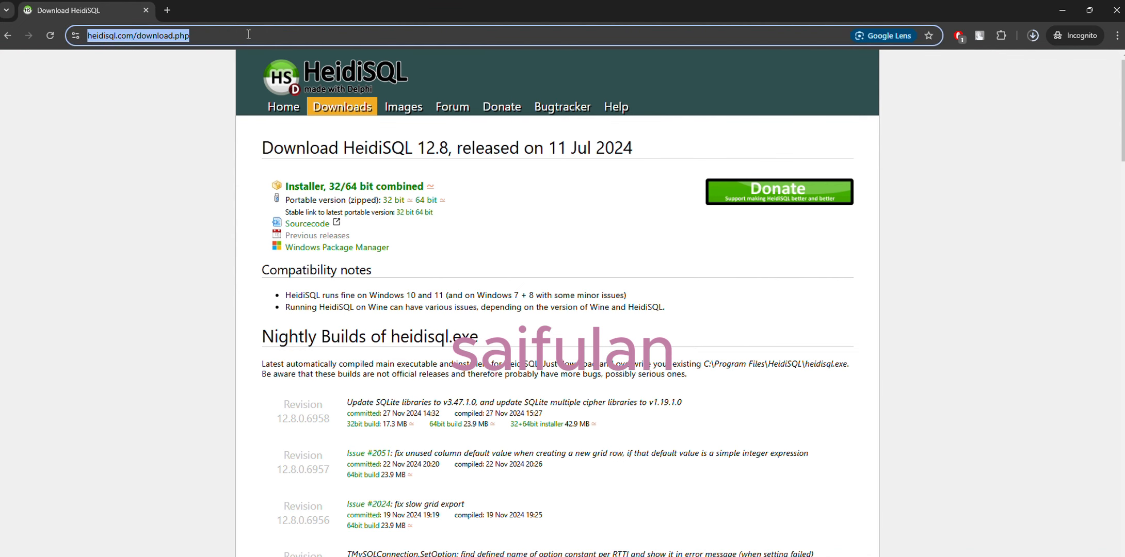
{"action": "type", "text": "visual"}
{"action": "key", "text": "Return"}
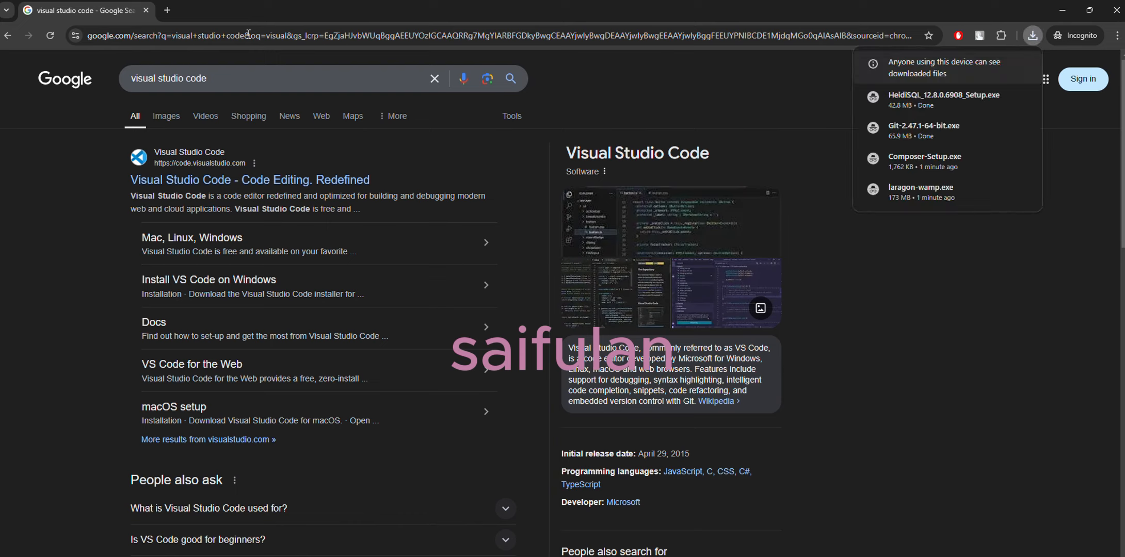
{"action": "left_click", "coordinate": [268, 179]}
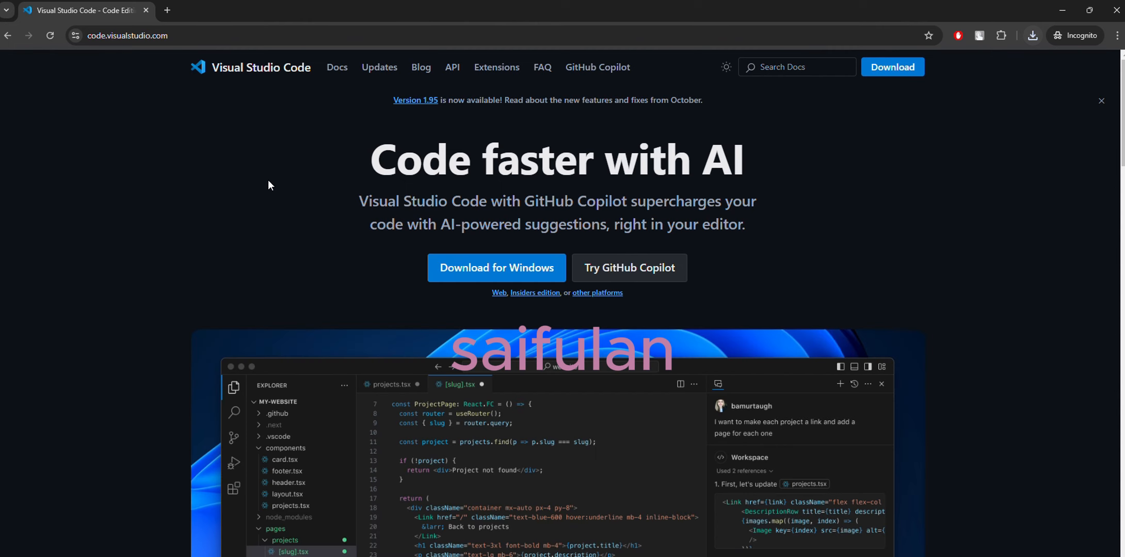
{"action": "left_click", "coordinate": [482, 270]}
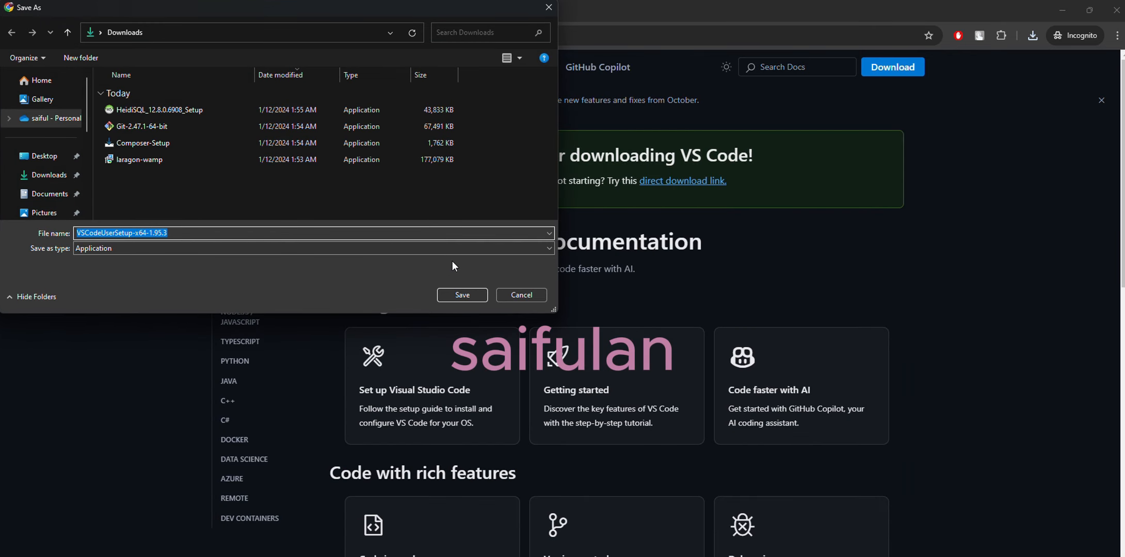
{"action": "left_click", "coordinate": [470, 295]}
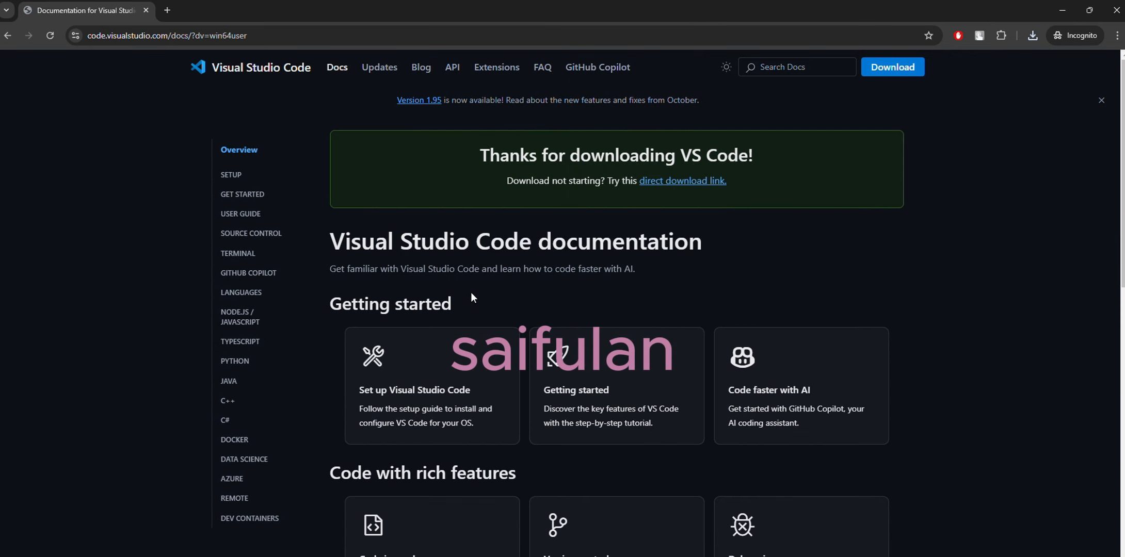
{"action": "key", "text": "ctrl+j"}
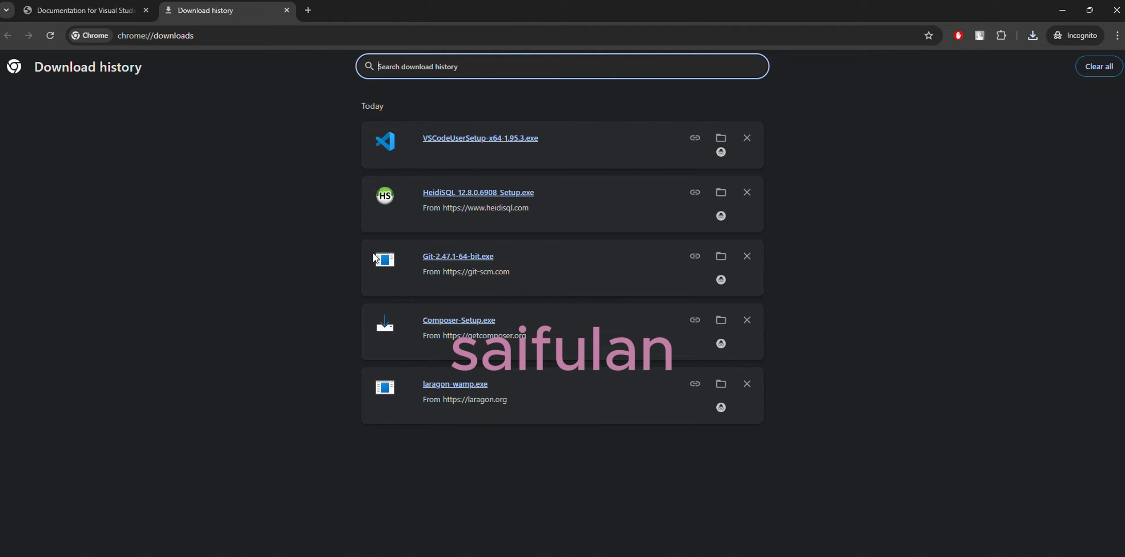
{"action": "left_click", "coordinate": [280, 261]}
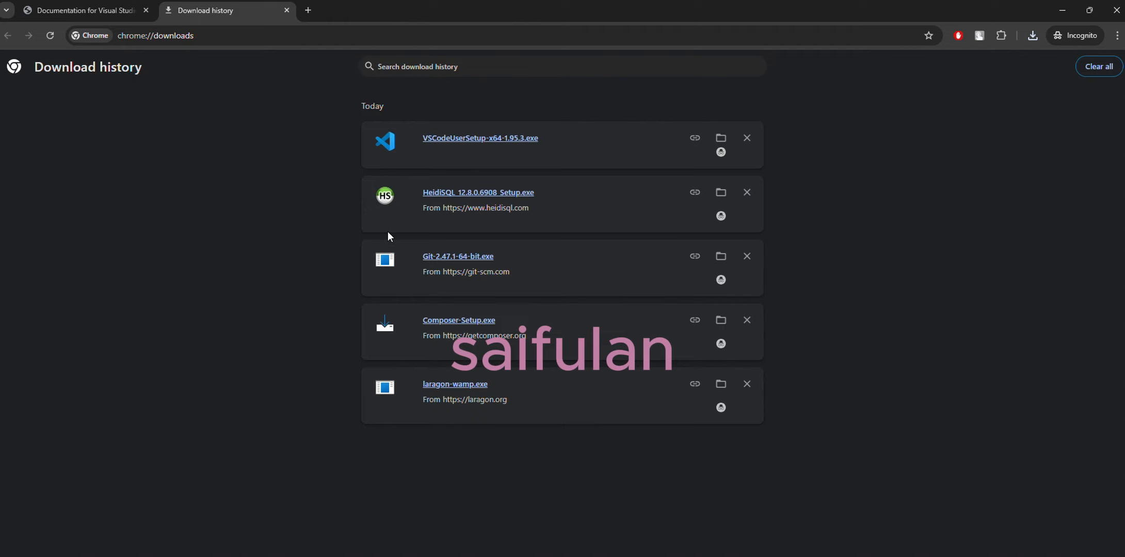
{"action": "left_click", "coordinate": [468, 385]}
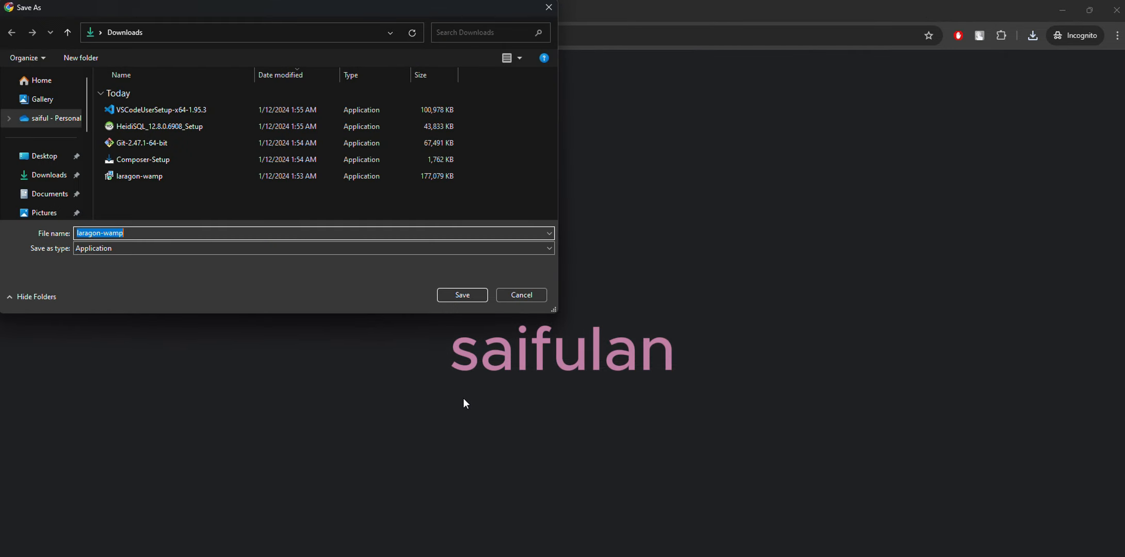
{"action": "left_click", "coordinate": [522, 295]}
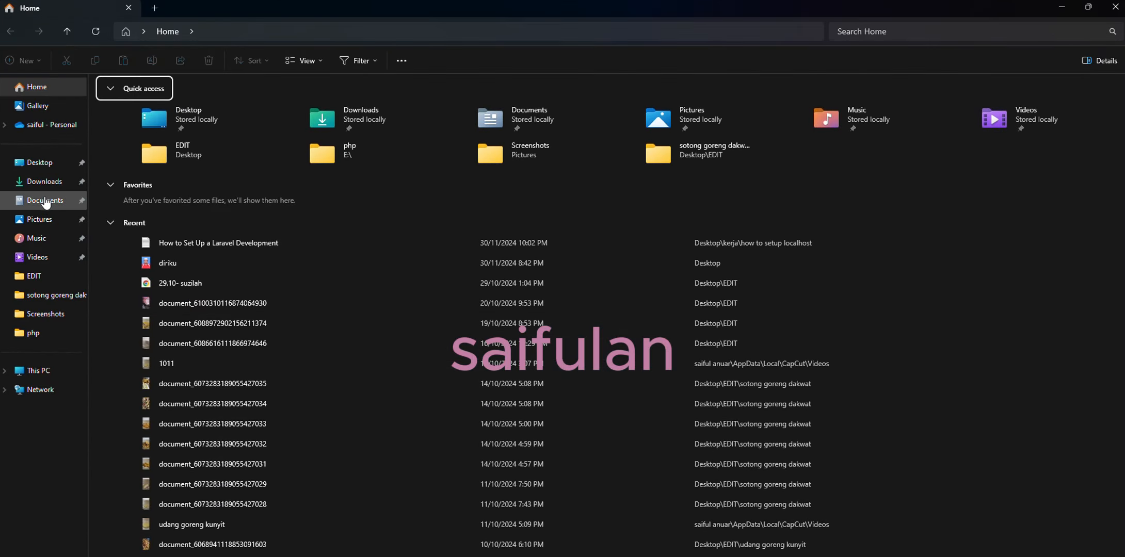
Step: Open the Downloads folder in File Explorer and start the laragon-wamp installer with English as the setup language
{"action": "left_click", "coordinate": [44, 182]}
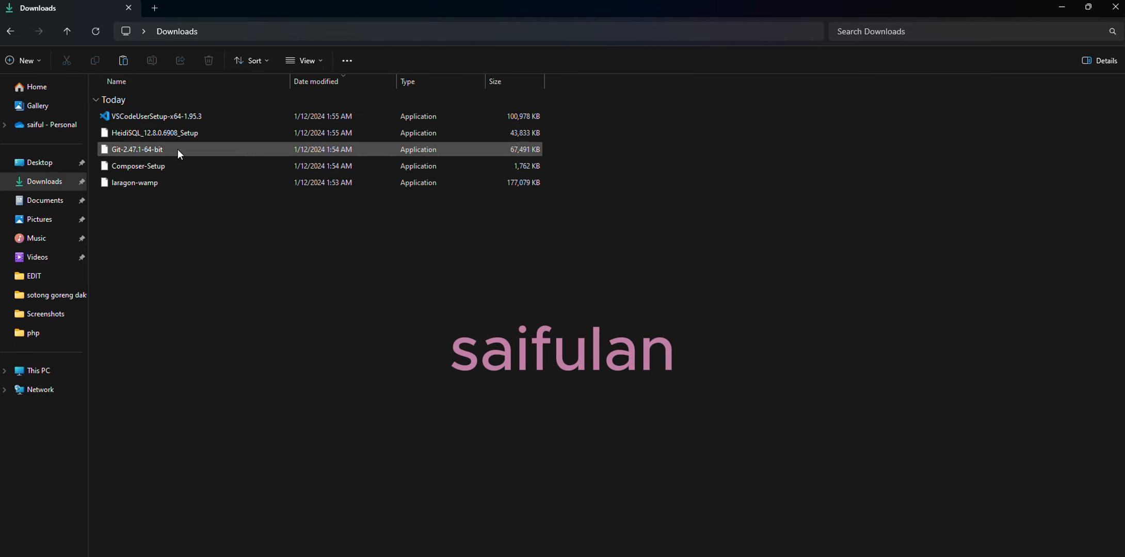
{"action": "left_click", "coordinate": [125, 187]}
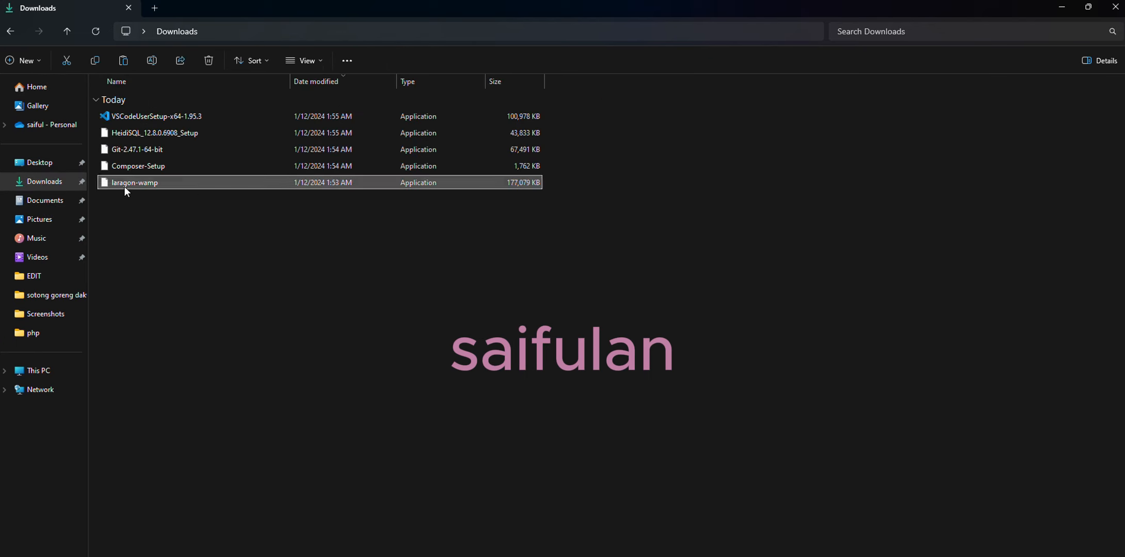
{"action": "double_click", "coordinate": [125, 186]}
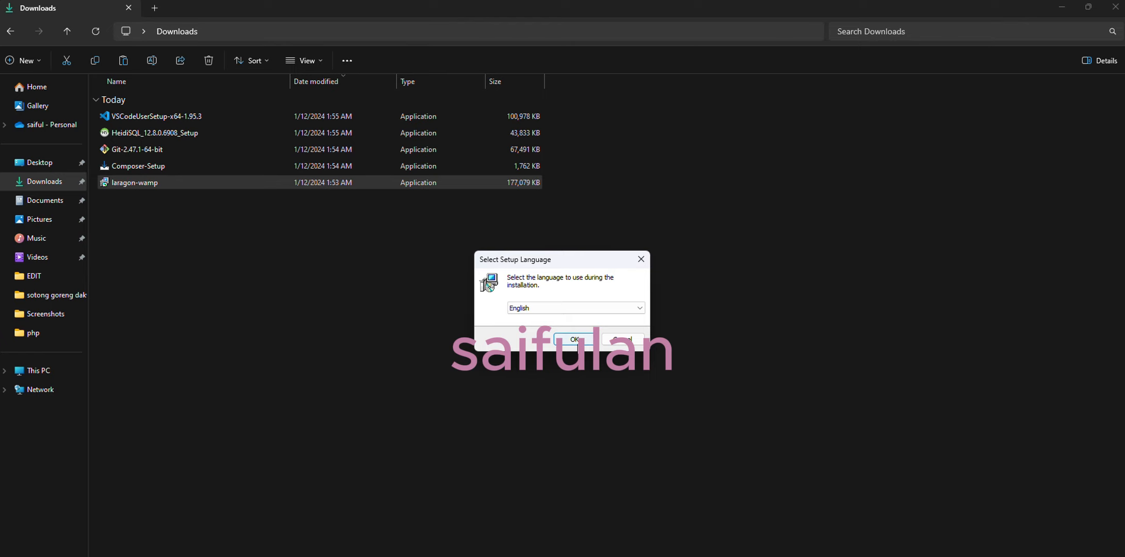
{"action": "left_click", "coordinate": [583, 344]}
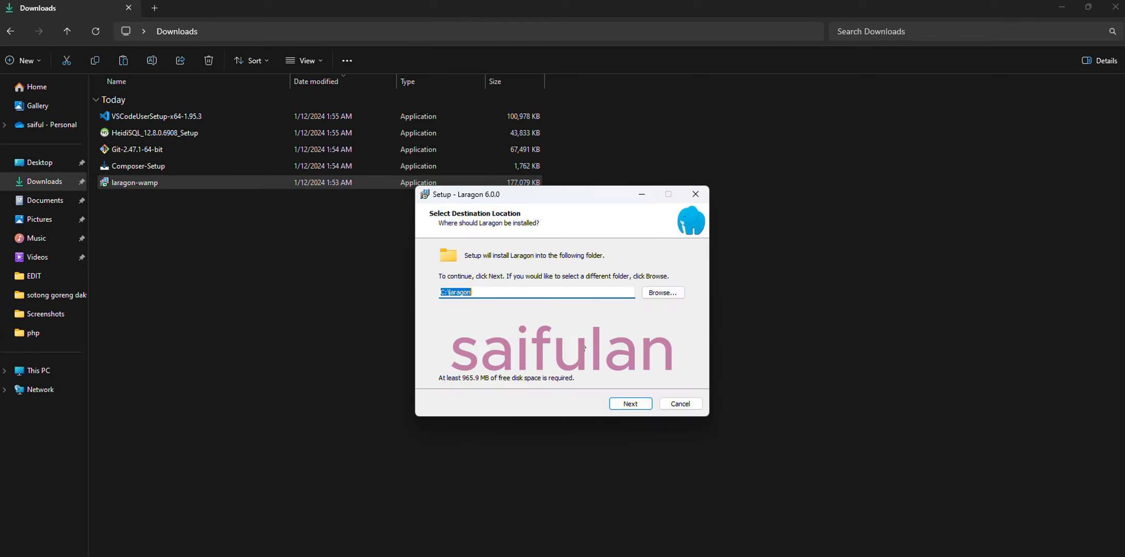
Step: Install Laragon into C:\laragon with Windows startup, auto virtual hosts and the Notepad++ and Terminal option enabled, and exit setup without running Laragon
{"action": "left_click", "coordinate": [499, 292]}
{"action": "left_click", "coordinate": [637, 407]}
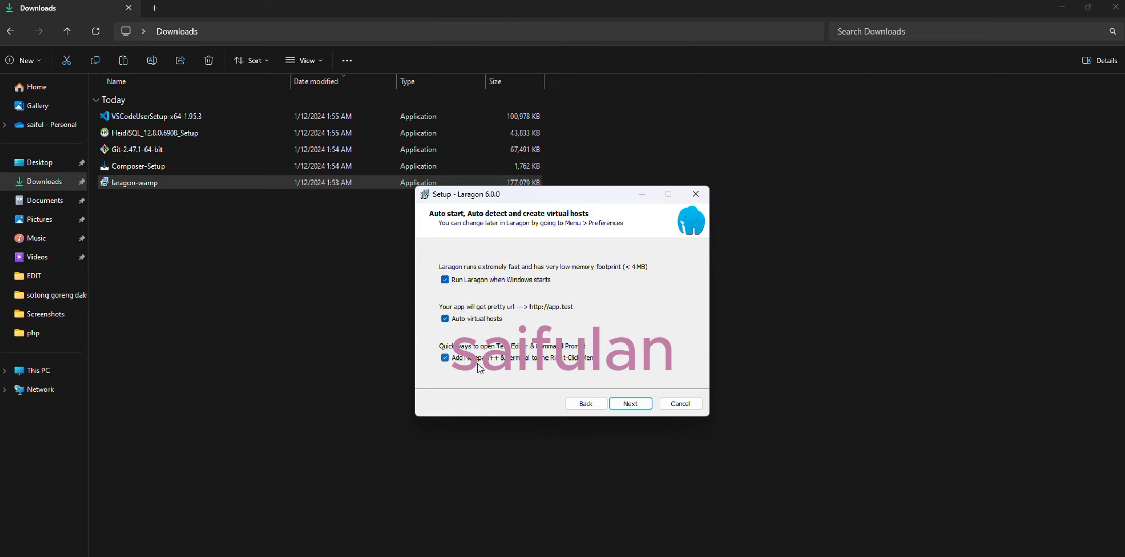
{"action": "left_click", "coordinate": [630, 404]}
{"action": "left_click", "coordinate": [638, 405]}
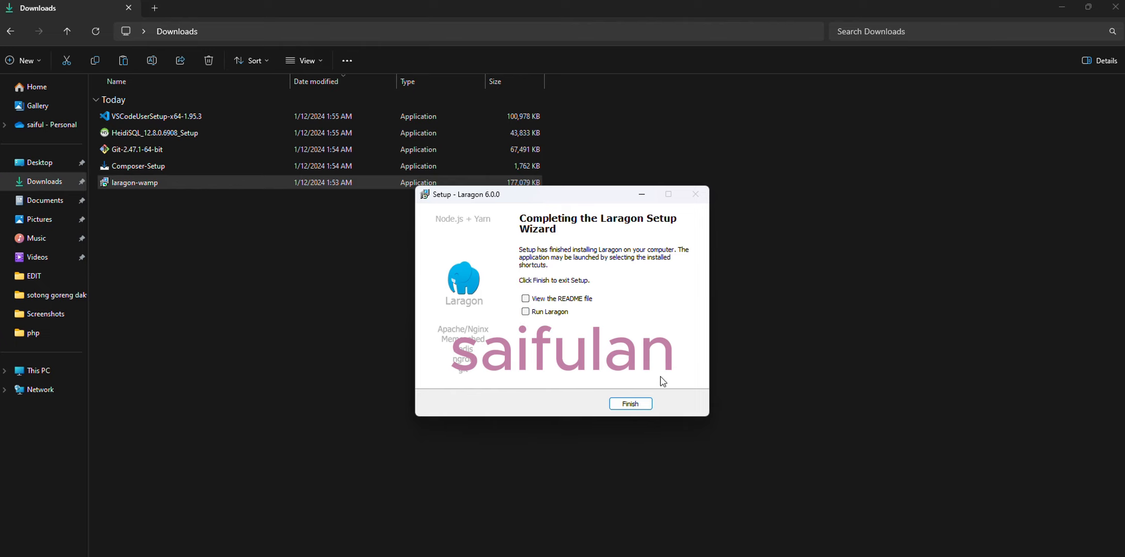
{"action": "left_click", "coordinate": [630, 404]}
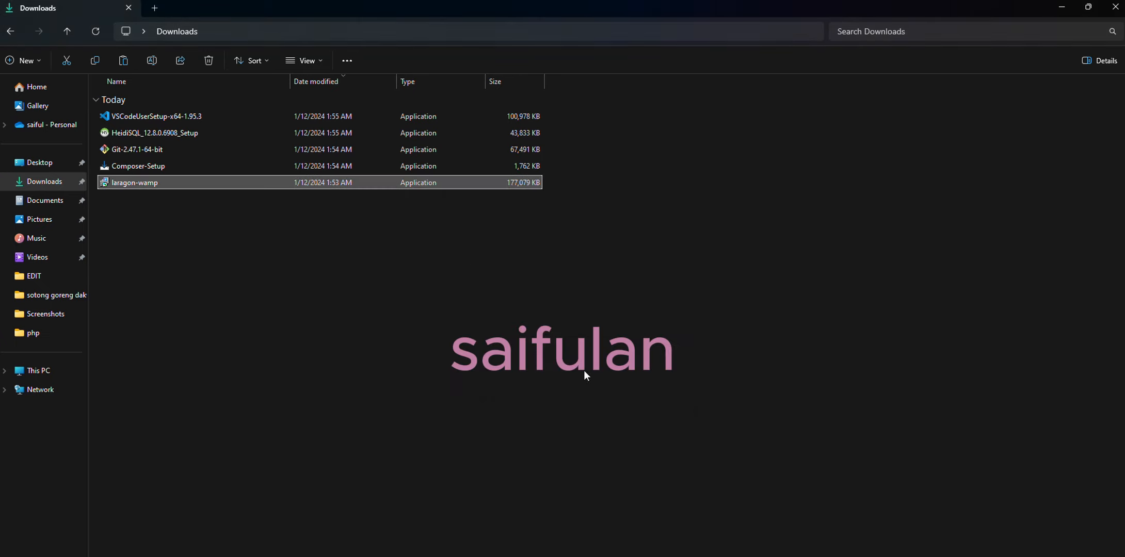
Step: Start the Composer-Setup installer in Install for all users mode and leave Developer mode off
{"action": "double_click", "coordinate": [143, 169]}
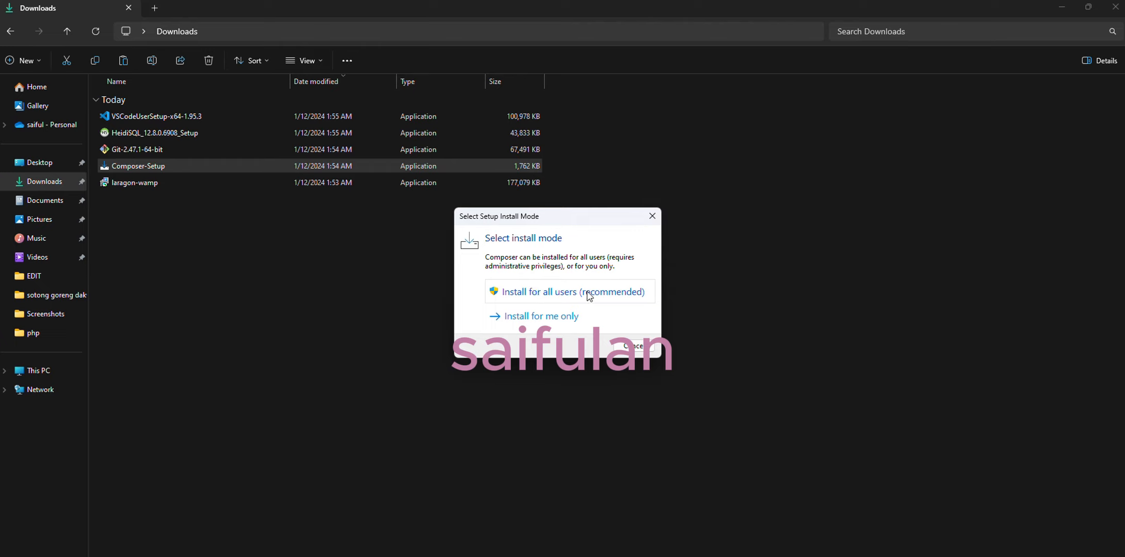
{"action": "left_click", "coordinate": [565, 298]}
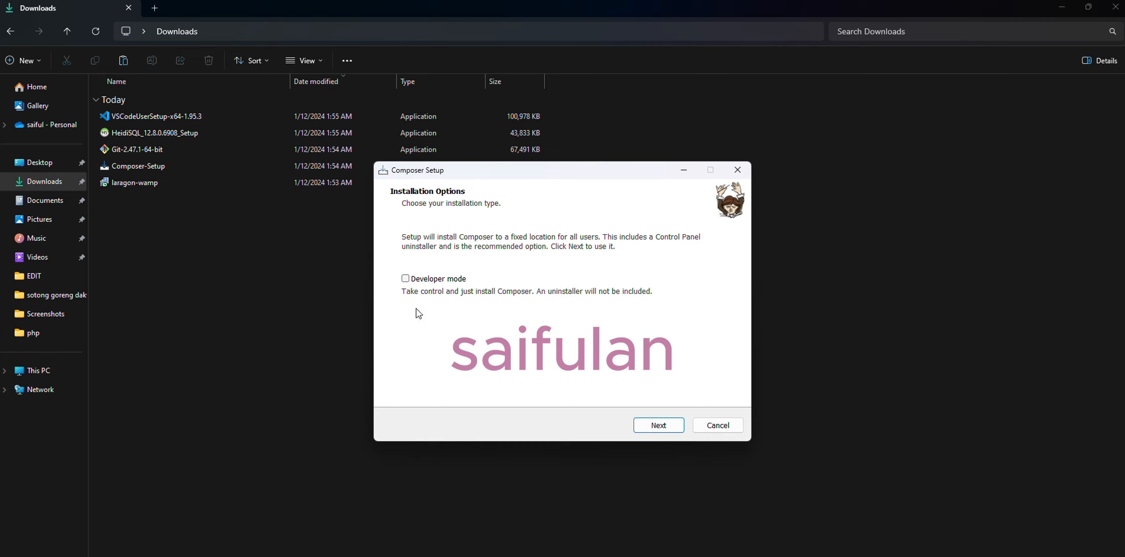
{"action": "left_click", "coordinate": [656, 425]}
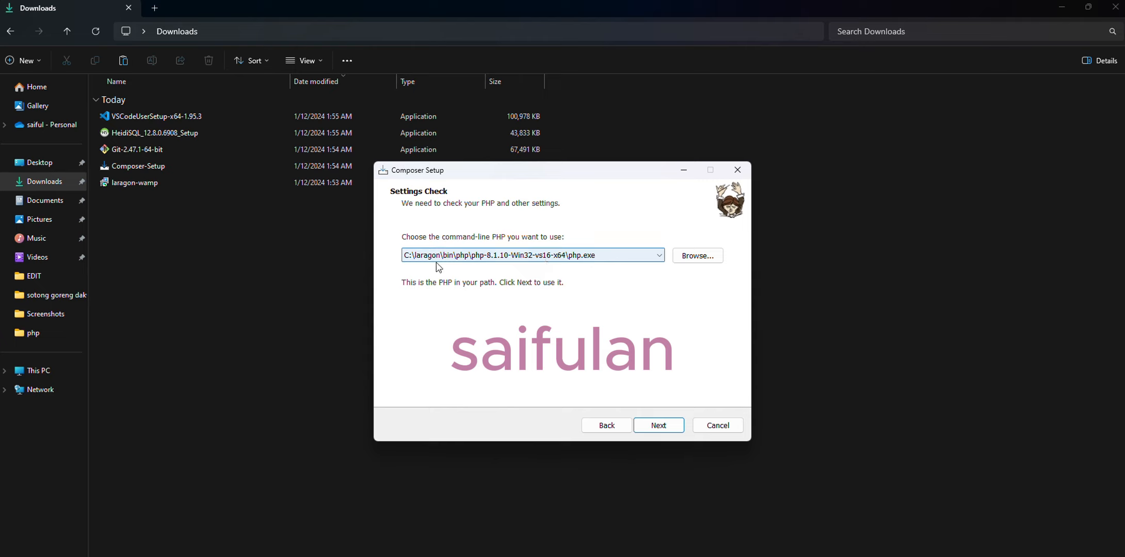
Step: Browse to C:\laragon\bin\php\php-8.1.10-Win32-vs16-x64 and choose php.exe as Composer's command-line PHP
{"action": "left_click", "coordinate": [699, 257]}
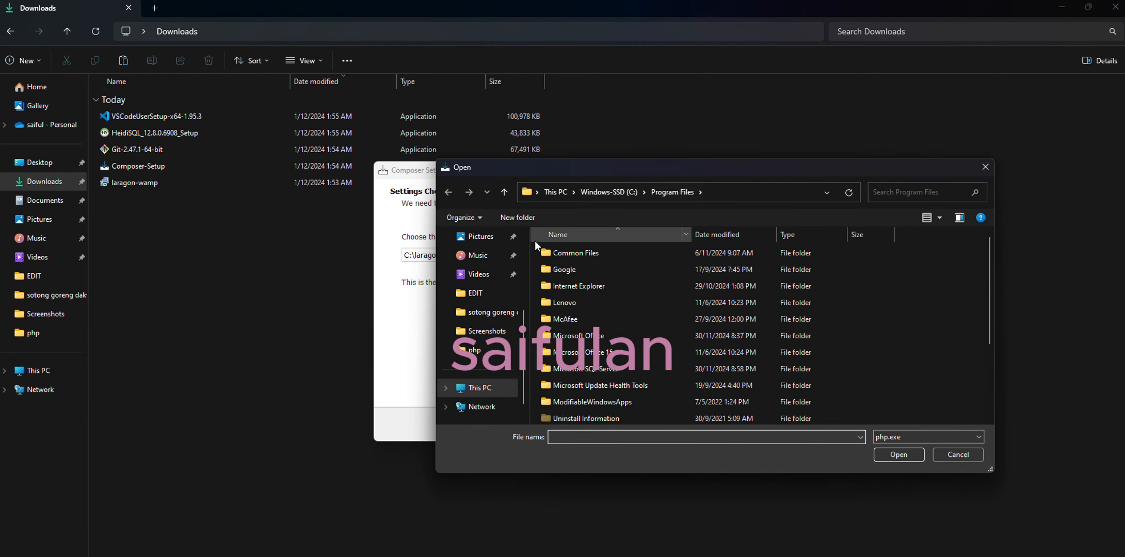
{"action": "left_click", "coordinate": [480, 387]}
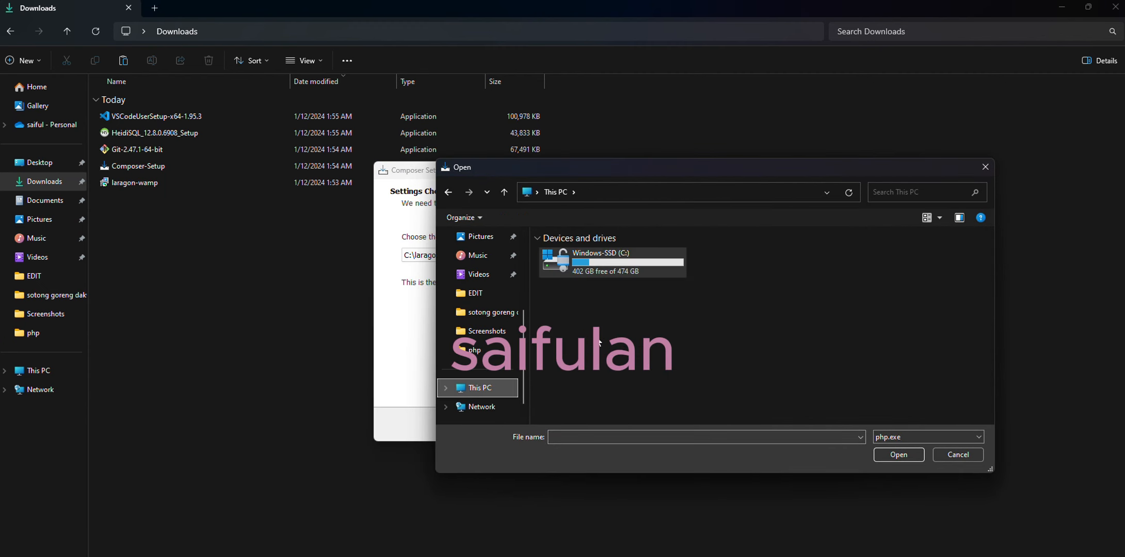
{"action": "double_click", "coordinate": [605, 262]}
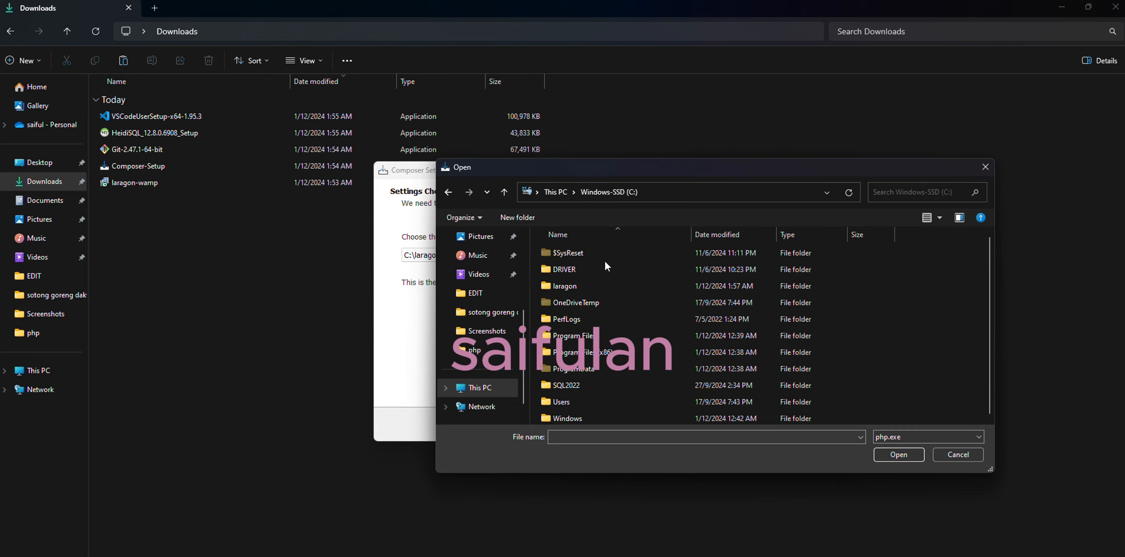
{"action": "double_click", "coordinate": [590, 287]}
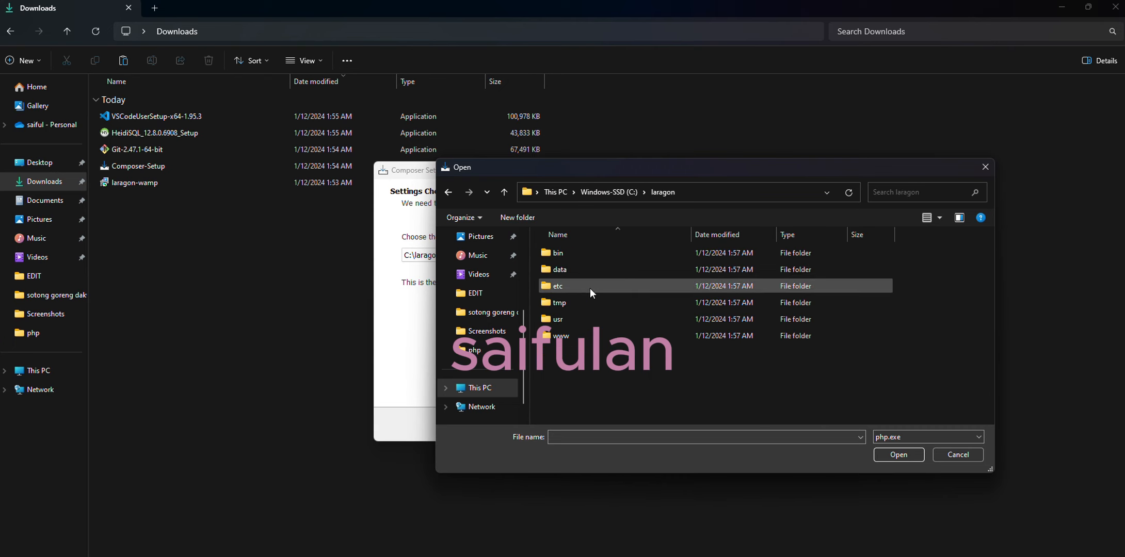
{"action": "double_click", "coordinate": [563, 254]}
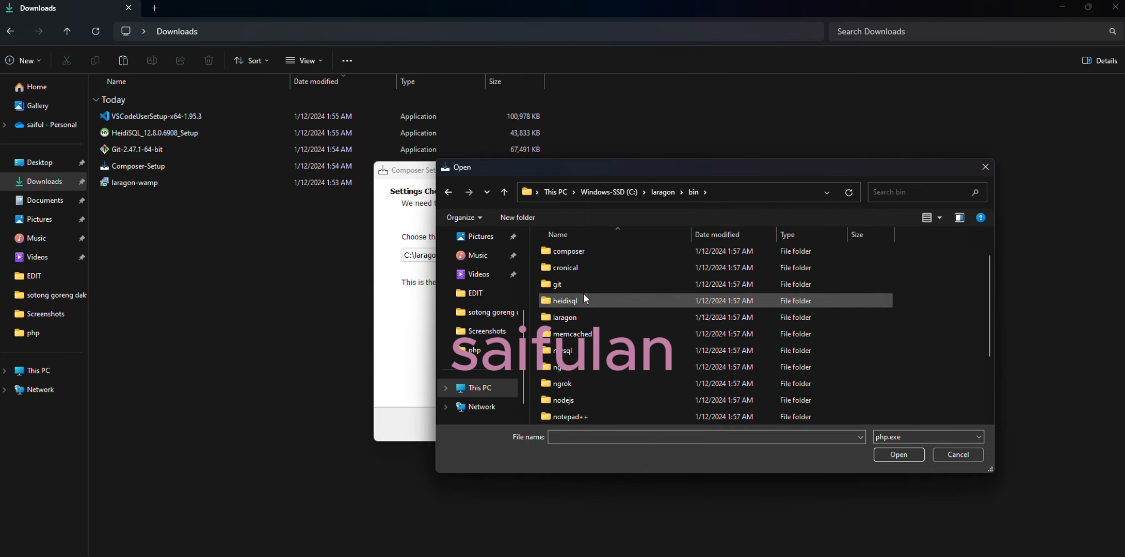
{"action": "scroll", "coordinate": [584, 297], "scroll_direction": "down", "scroll_amount": 2}
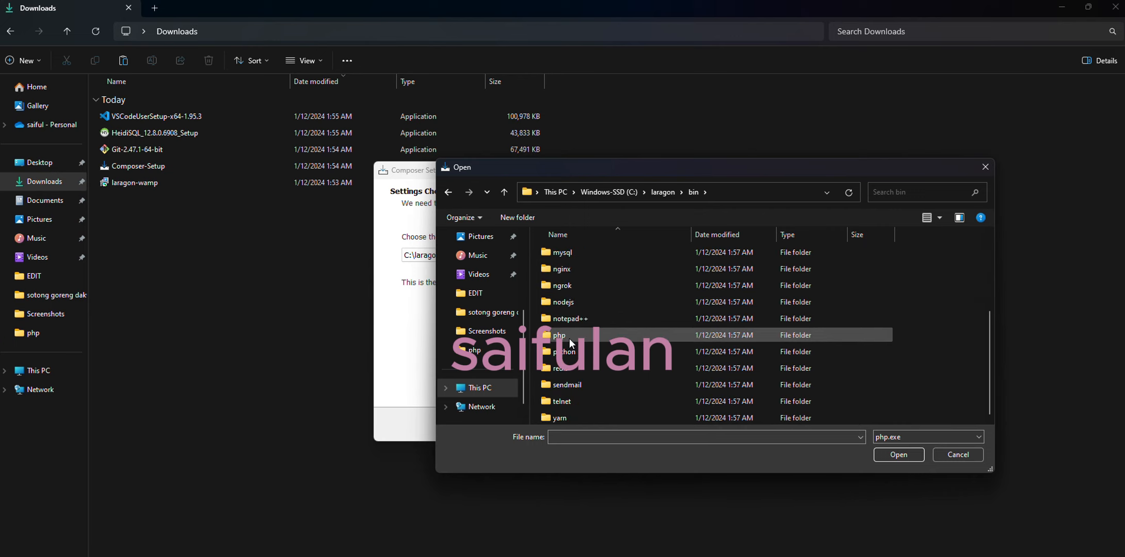
{"action": "double_click", "coordinate": [565, 336]}
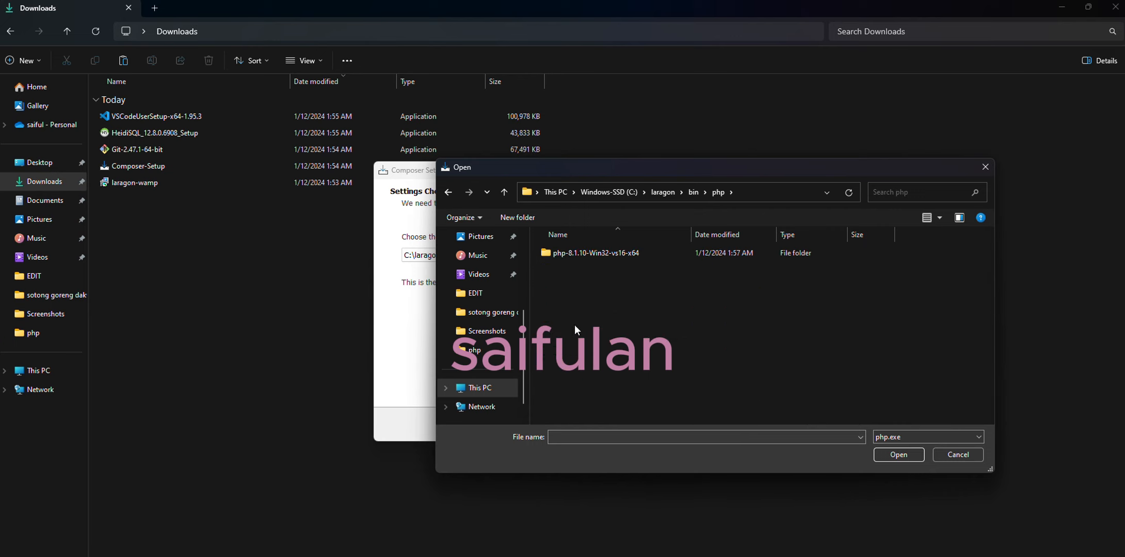
{"action": "double_click", "coordinate": [585, 253]}
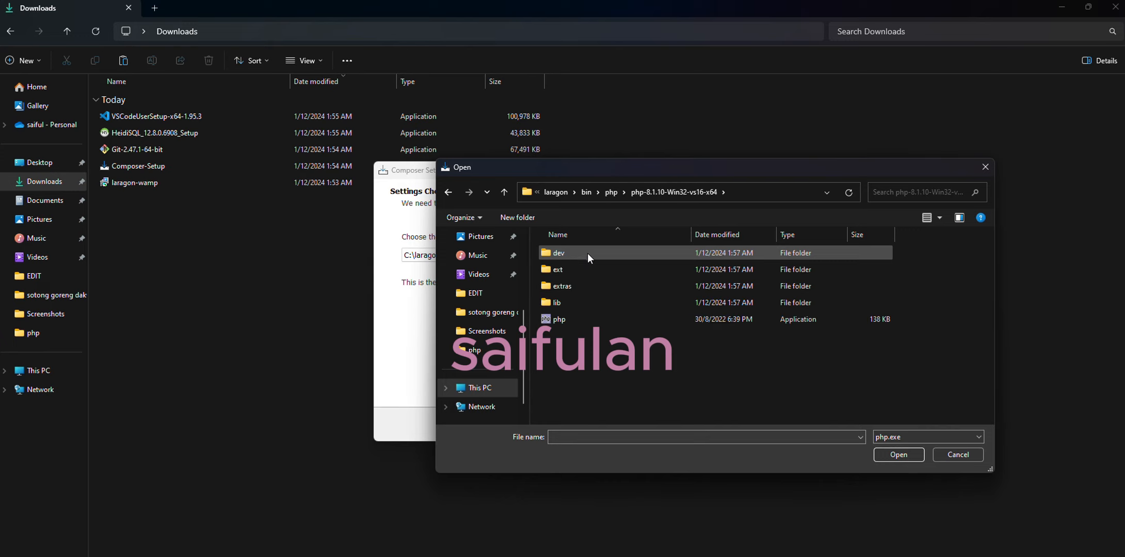
{"action": "double_click", "coordinate": [566, 320]}
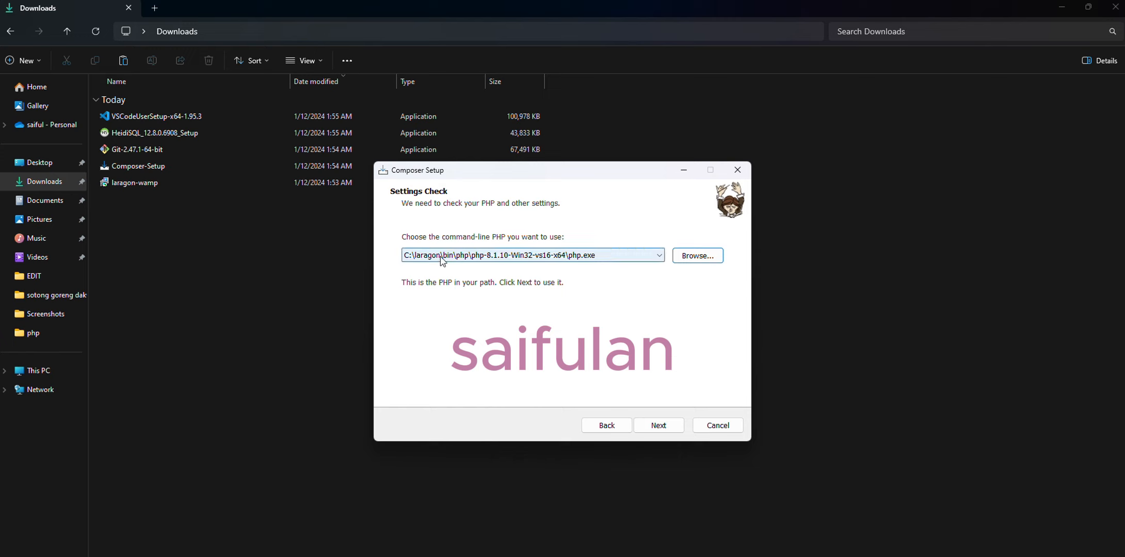
Step: Install Composer with the chosen PHP and no proxy server, and exit its setup
{"action": "left_click", "coordinate": [665, 430]}
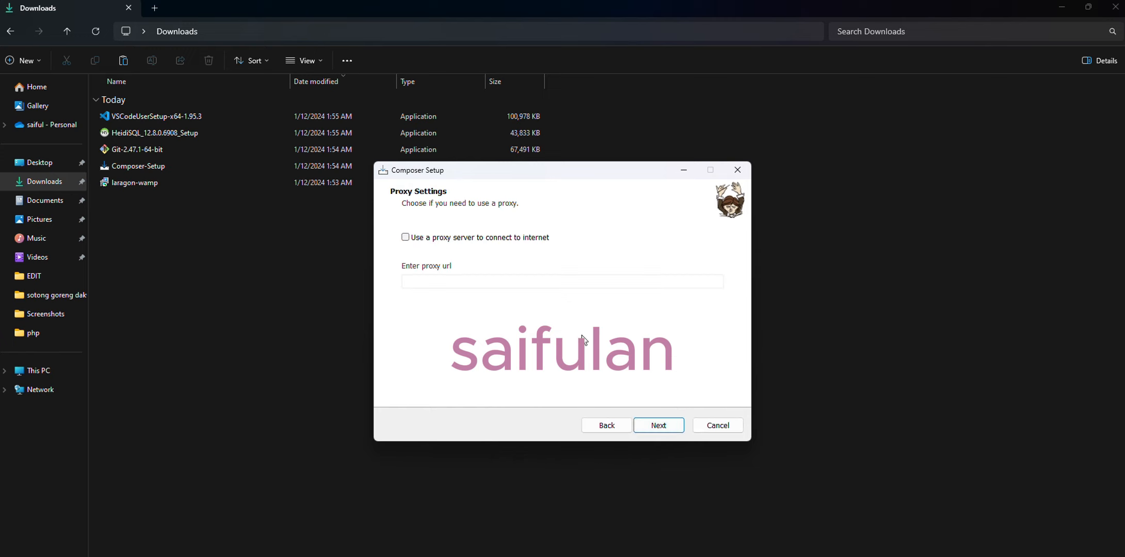
{"action": "left_click", "coordinate": [666, 430]}
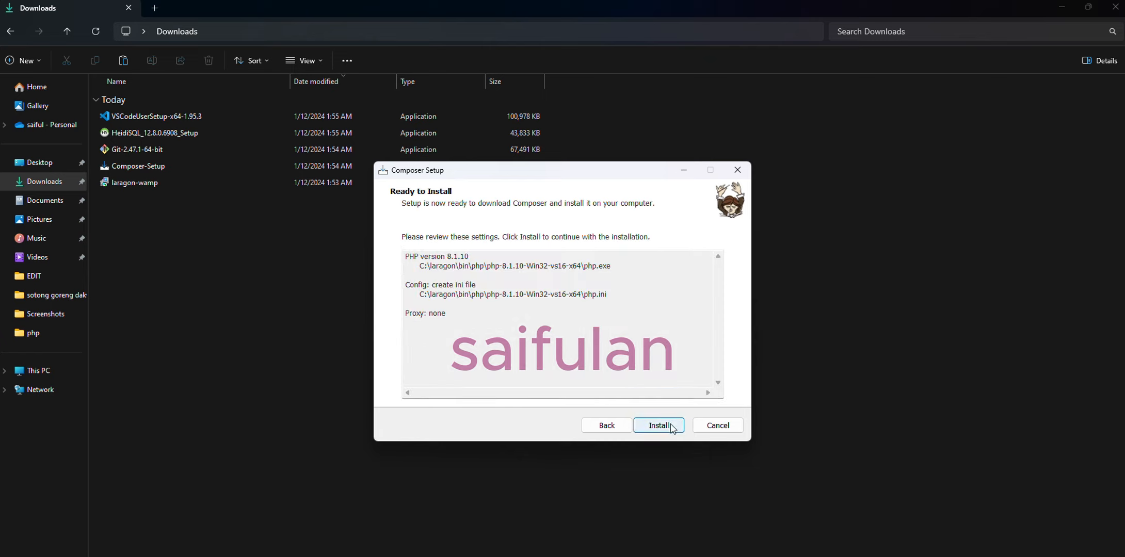
{"action": "left_click", "coordinate": [667, 429]}
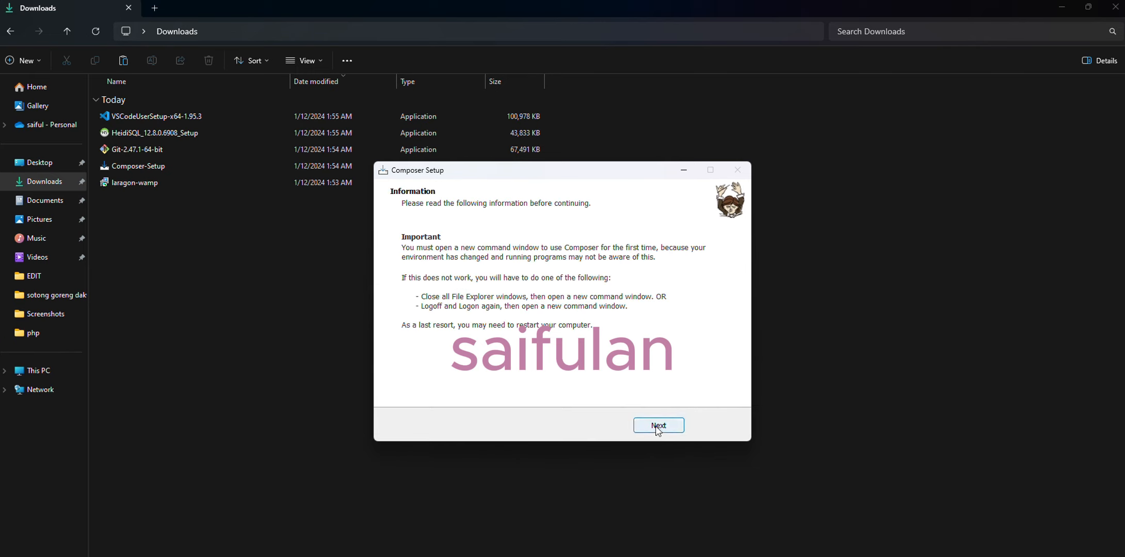
{"action": "left_click", "coordinate": [658, 426]}
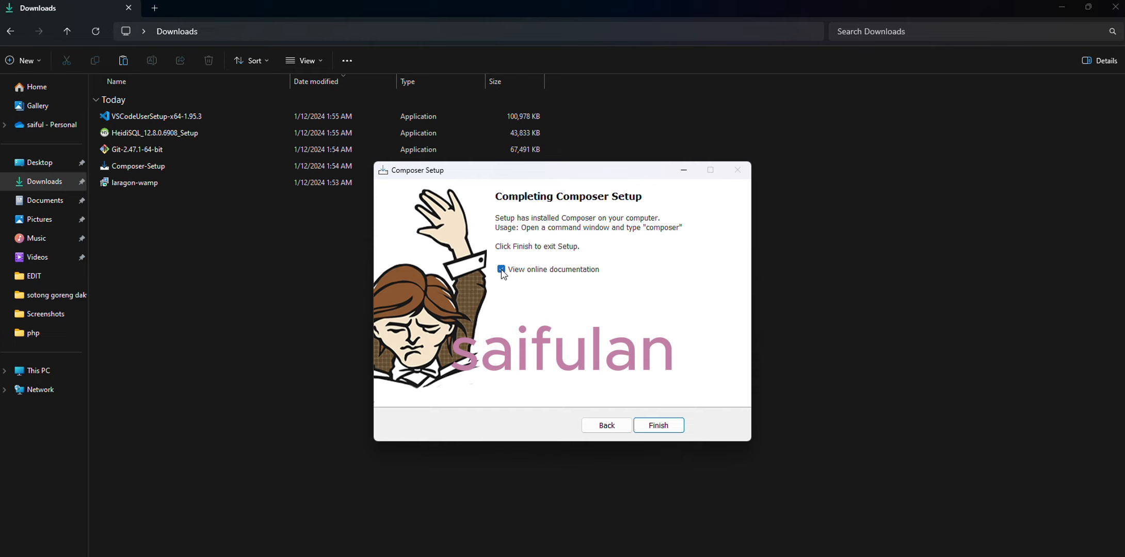
{"action": "left_click", "coordinate": [661, 427]}
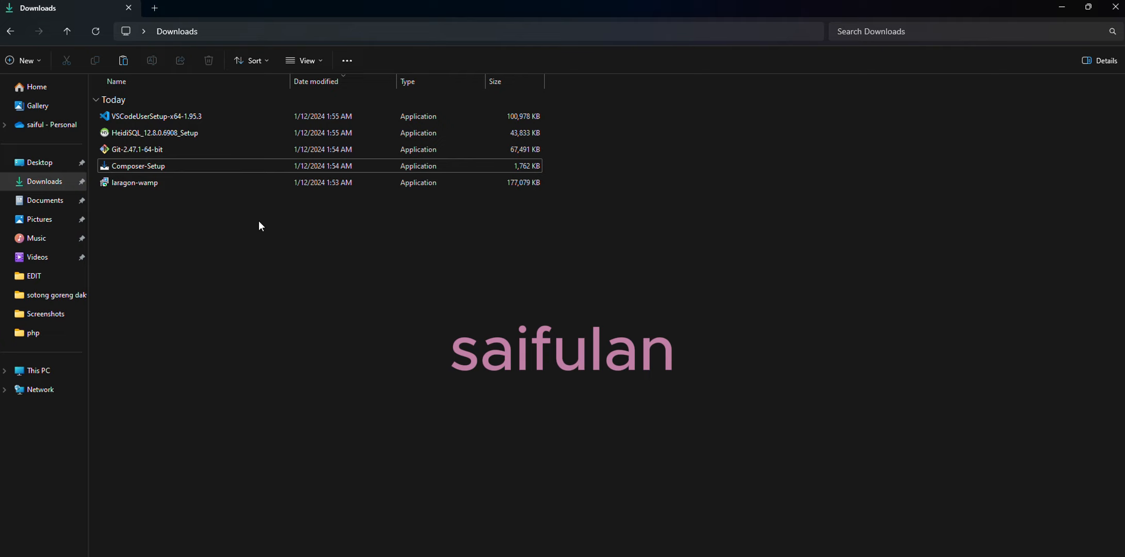
Step: Start the Git-2.47.1-64-bit installer, pass the licence page and keep C:\Program Files\Git as the destination
{"action": "left_click", "coordinate": [140, 152]}
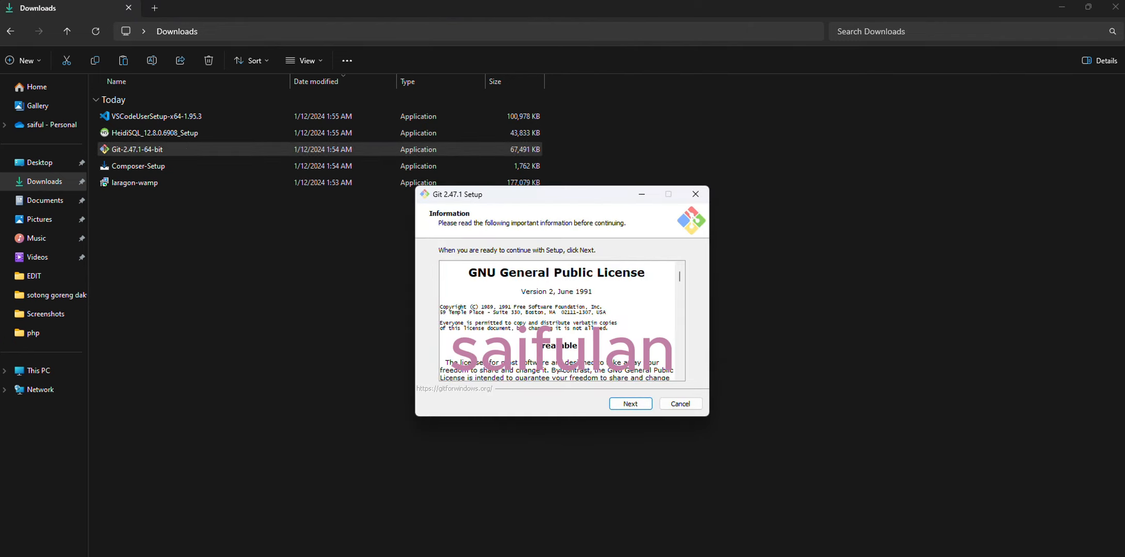
{"action": "left_click", "coordinate": [646, 402]}
{"action": "left_click", "coordinate": [470, 293]}
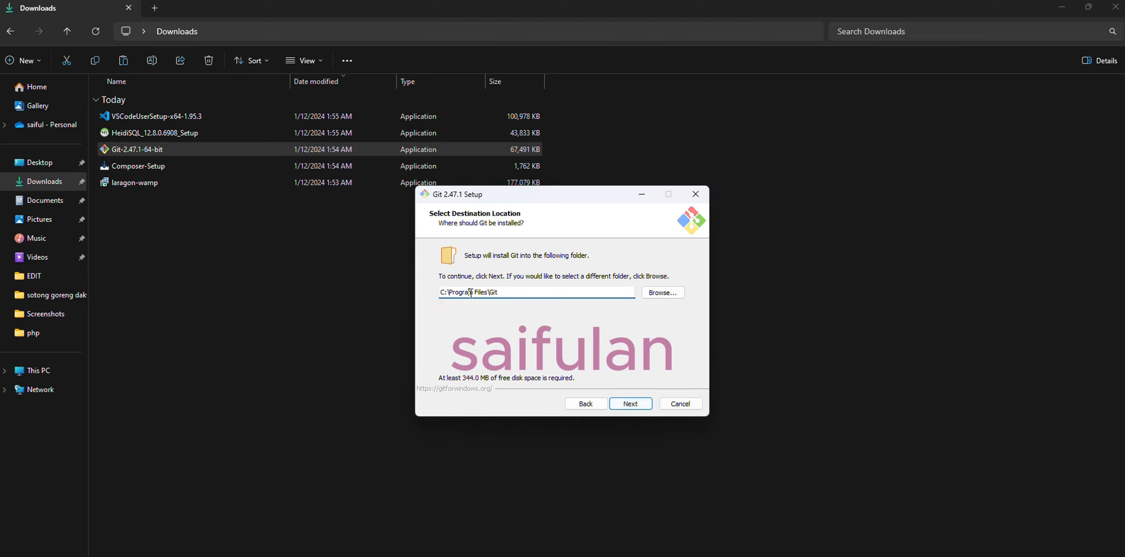
{"action": "left_click_drag", "start_coordinate": [504, 292], "coordinate": [440, 290]}
{"action": "left_click", "coordinate": [630, 405]}
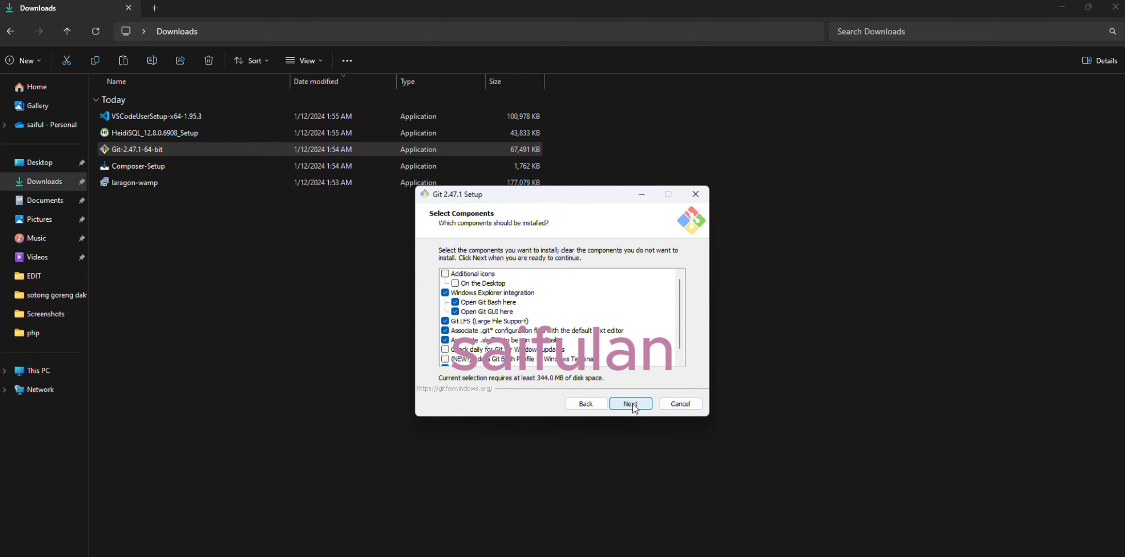
Step: Keep Git's default components, Vim as editor, Let Git decide for the initial branch, and Git from the command line and also from 3rd-party software
{"action": "left_click", "coordinate": [632, 404]}
{"action": "left_click", "coordinate": [633, 406]}
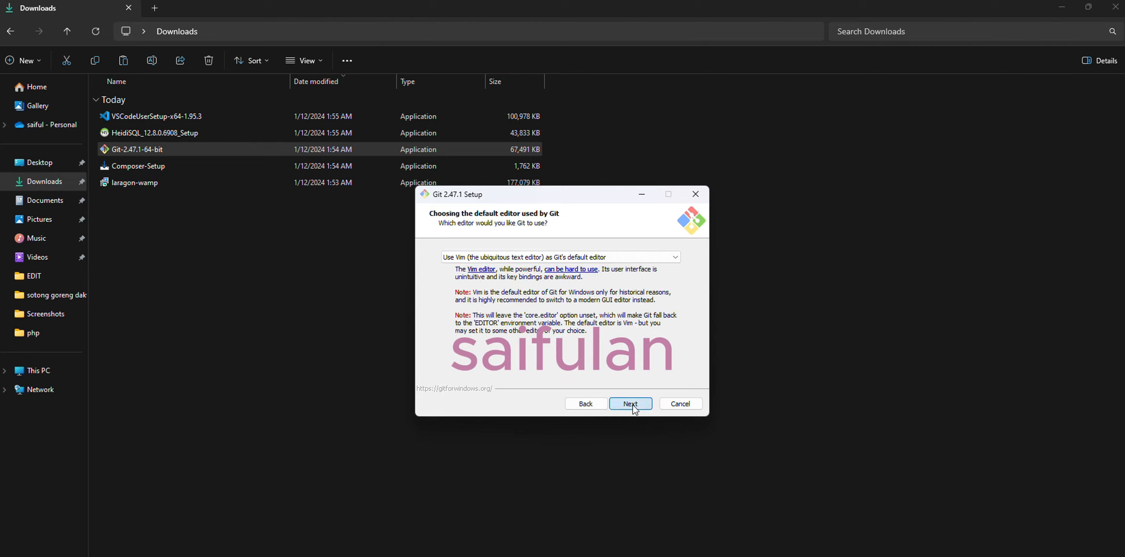
{"action": "left_click", "coordinate": [632, 405]}
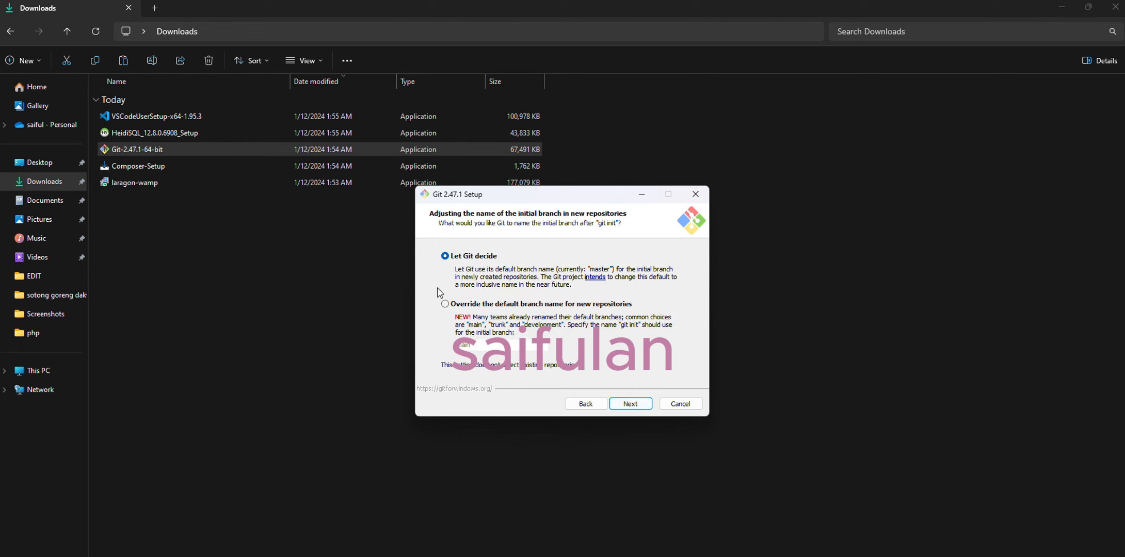
{"action": "left_click", "coordinate": [632, 408]}
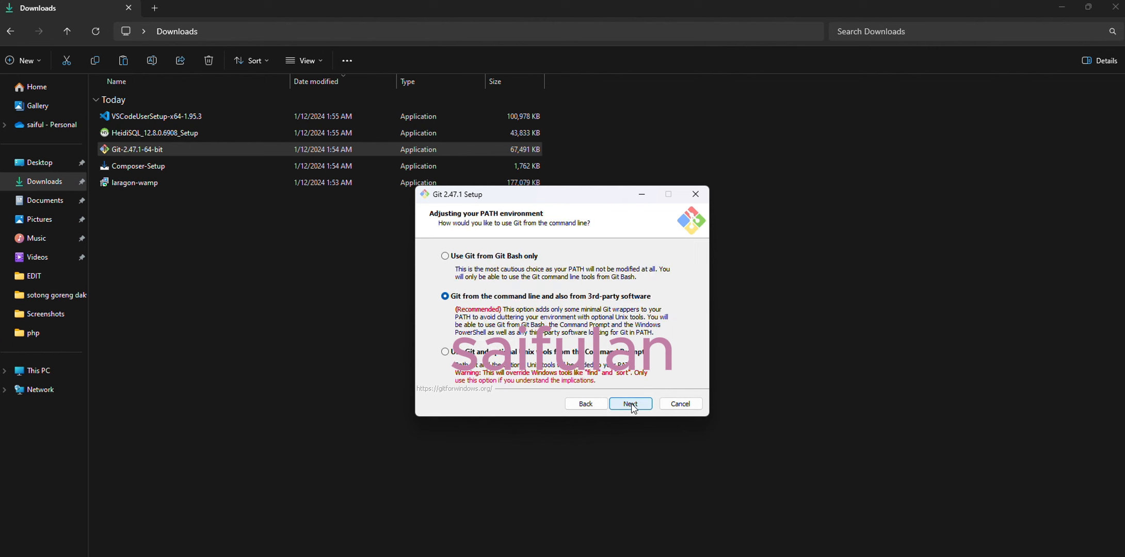
{"action": "left_click", "coordinate": [641, 410]}
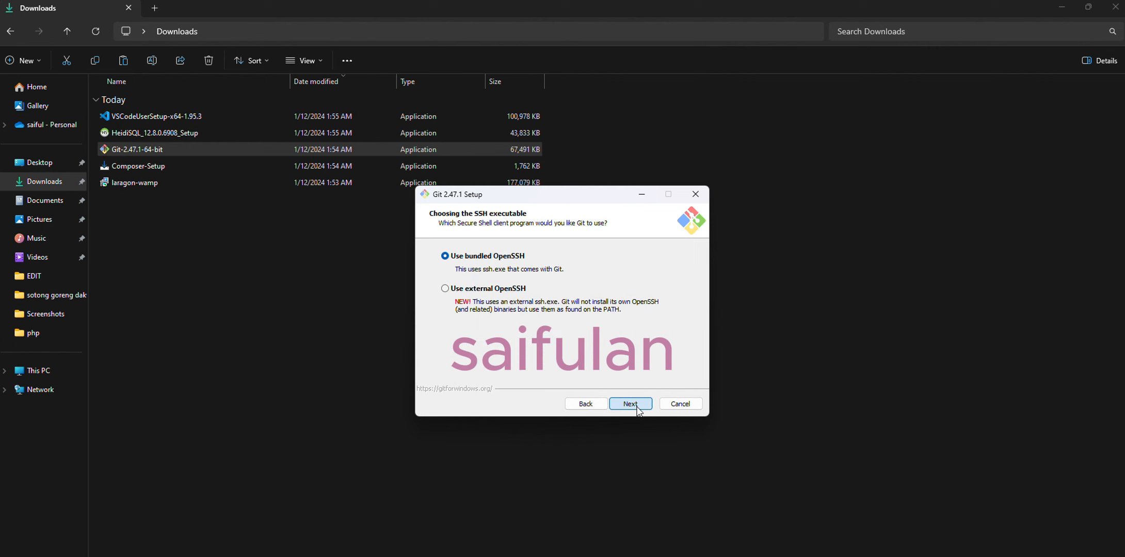
Step: Keep the bundled OpenSSH, the OpenSSL library and MinTTY for Git, with the default line-ending and git pull options
{"action": "left_click", "coordinate": [641, 407]}
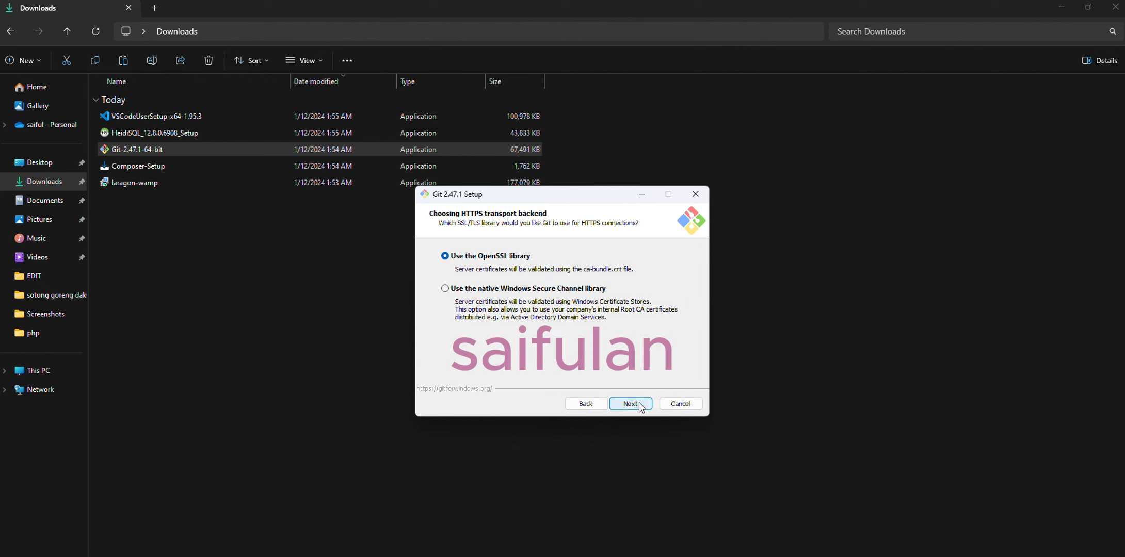
{"action": "left_click", "coordinate": [640, 407]}
{"action": "left_click", "coordinate": [641, 407]}
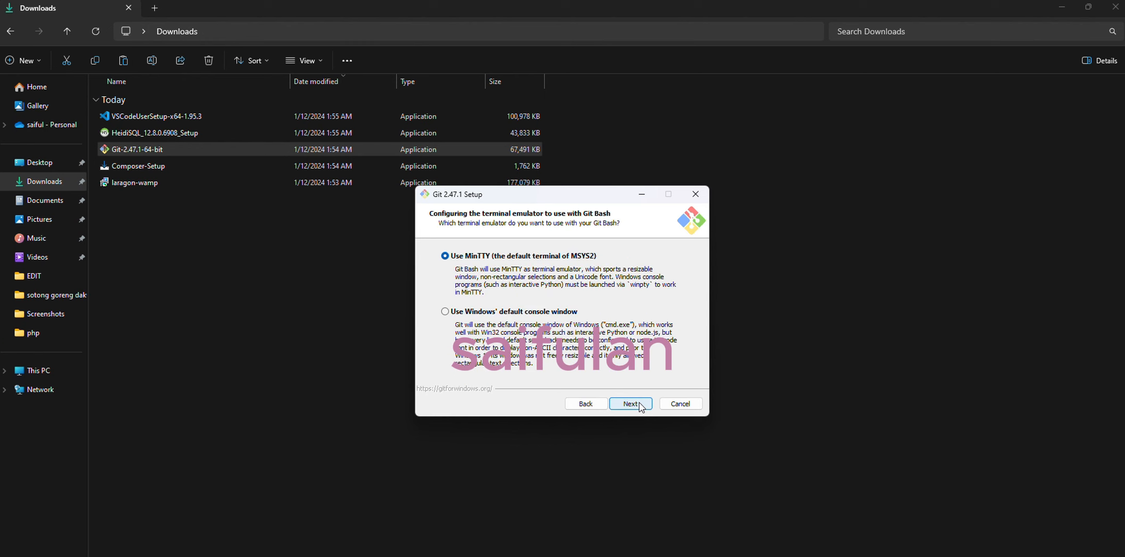
{"action": "left_click", "coordinate": [641, 407]}
{"action": "left_click", "coordinate": [640, 407]}
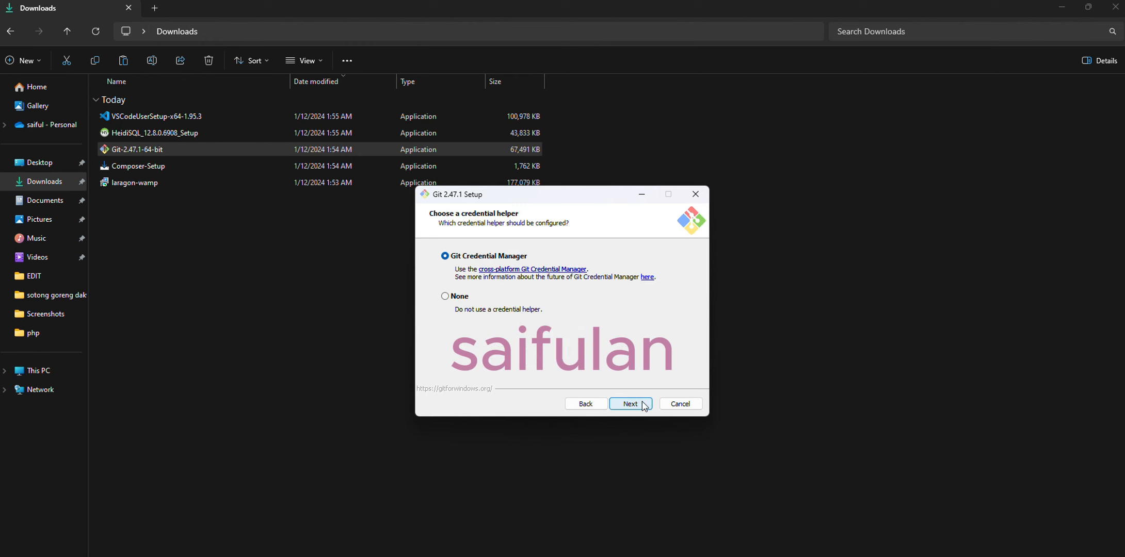
Step: Install Git with Git Credential Manager and file system caching, and exit setup without viewing the release notes
{"action": "left_click", "coordinate": [643, 406]}
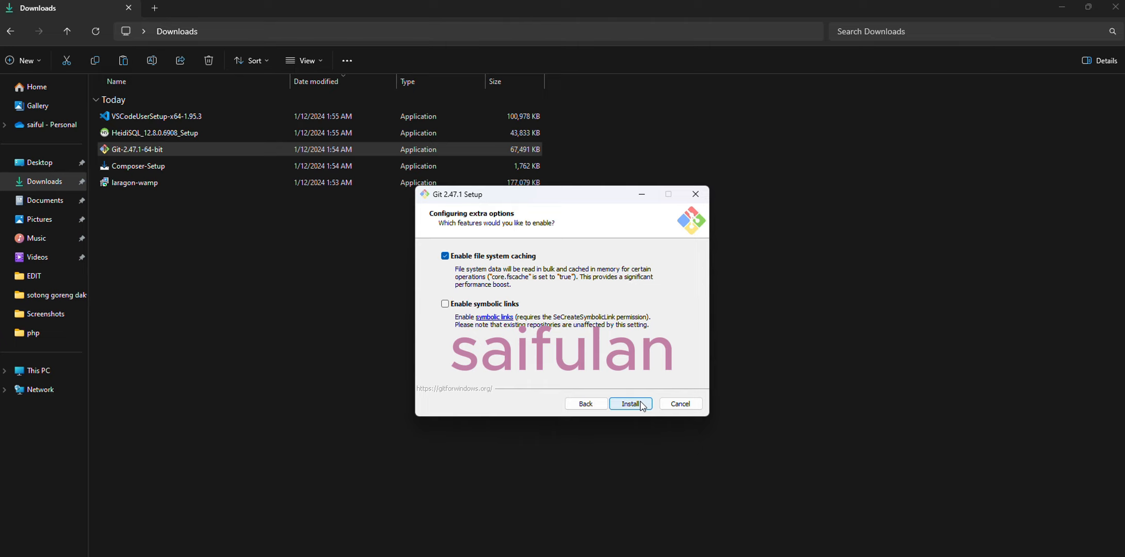
{"action": "left_click", "coordinate": [642, 407]}
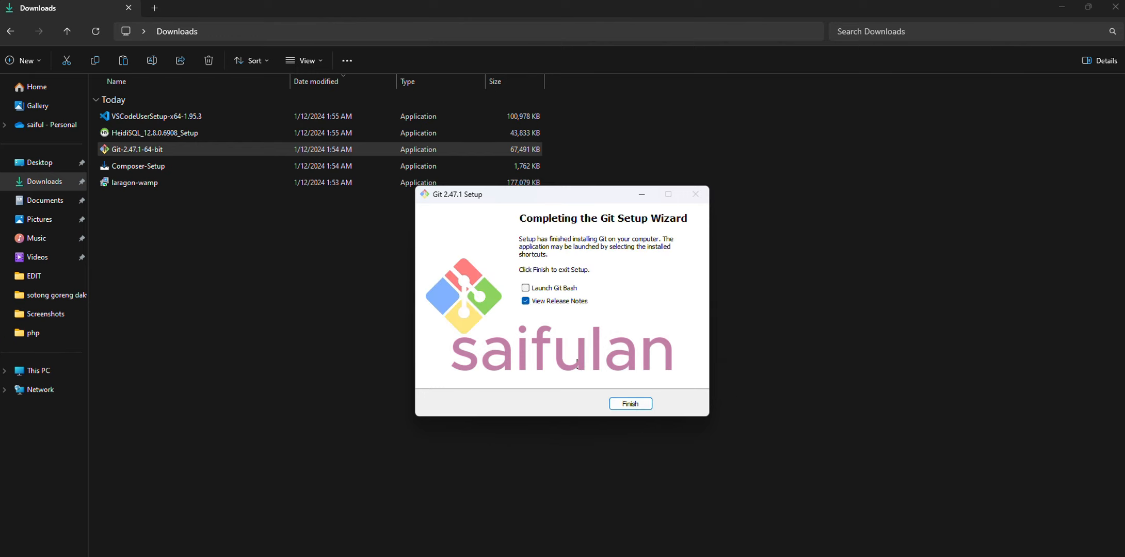
{"action": "left_click", "coordinate": [526, 300]}
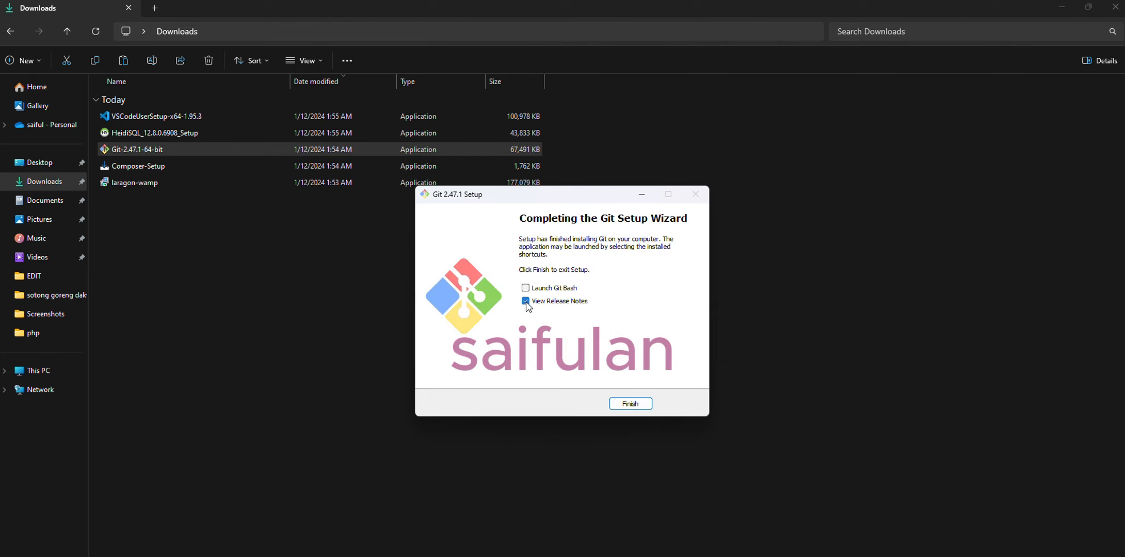
{"action": "left_click", "coordinate": [629, 405]}
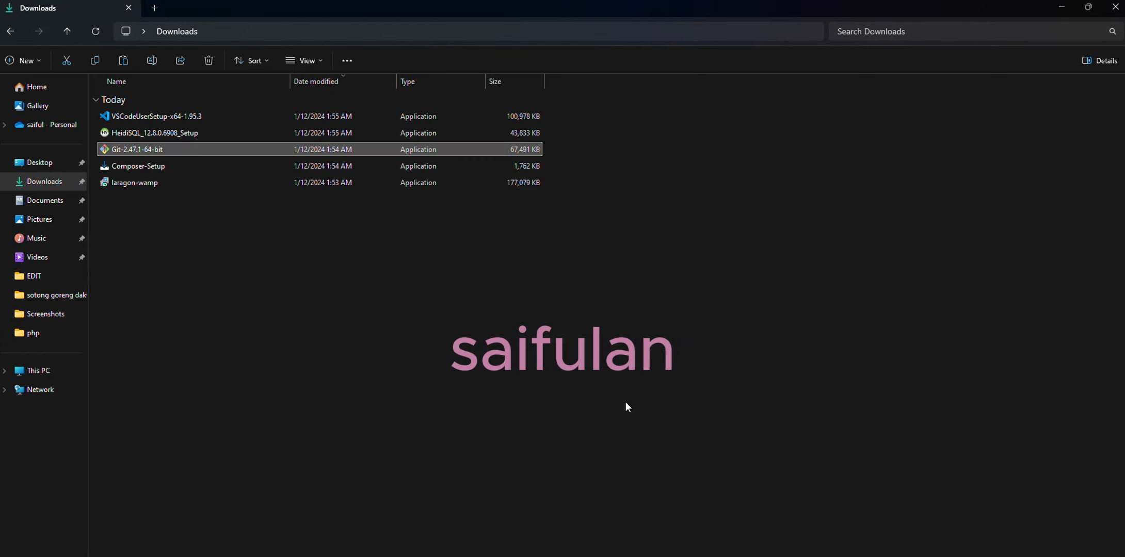
{"action": "left_click", "coordinate": [216, 264]}
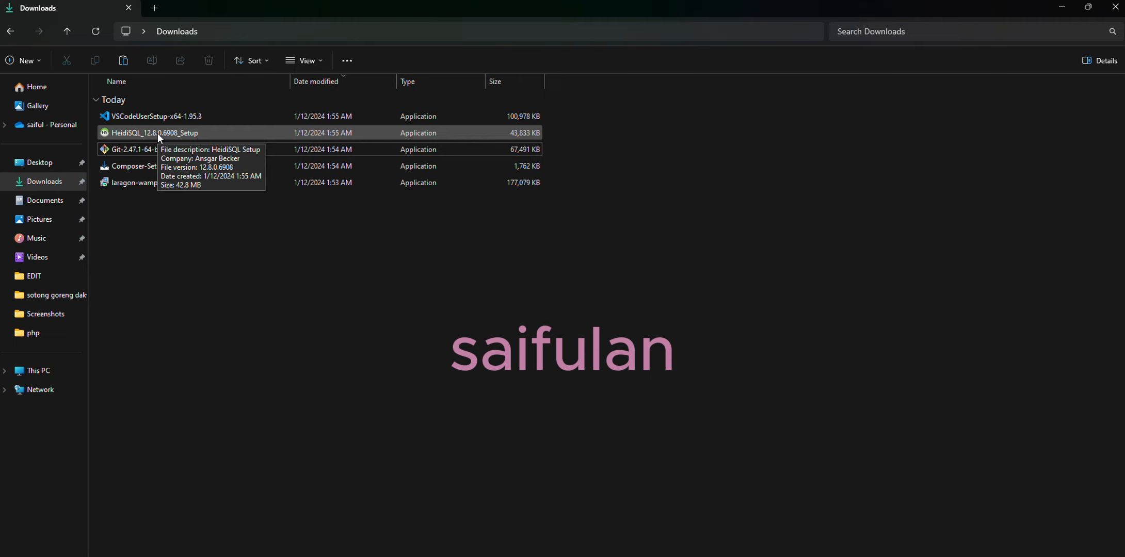
Step: Start the HeidiSQL_12.8.0.6908_Setup installer for all users, accept the licence and keep the C:\Program Files\HeidiSQL destination and HeidiSQL Start Menu folder
{"action": "double_click", "coordinate": [157, 133]}
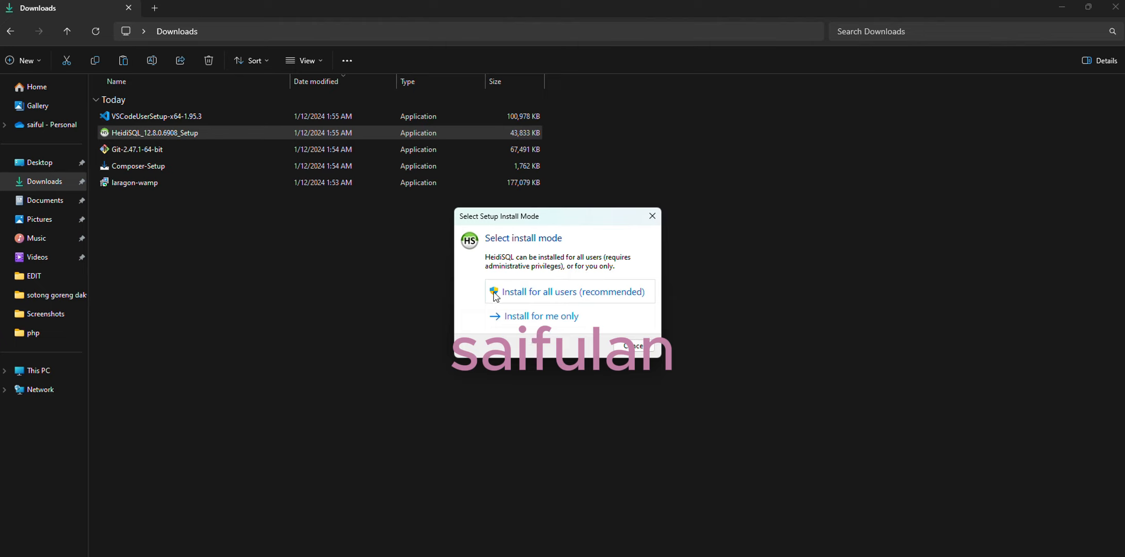
{"action": "left_click", "coordinate": [530, 298]}
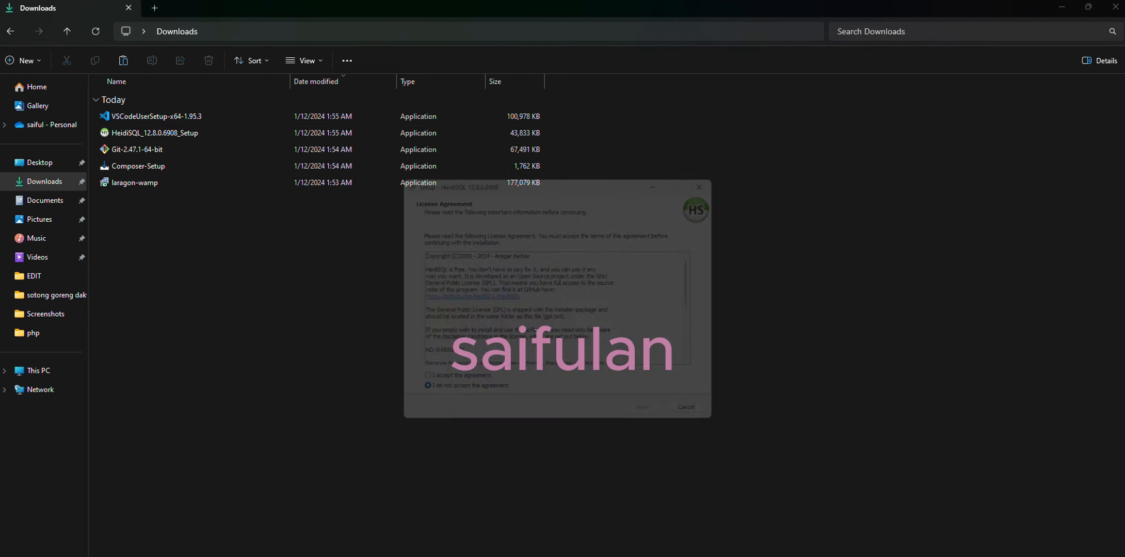
{"action": "left_click", "coordinate": [468, 390]}
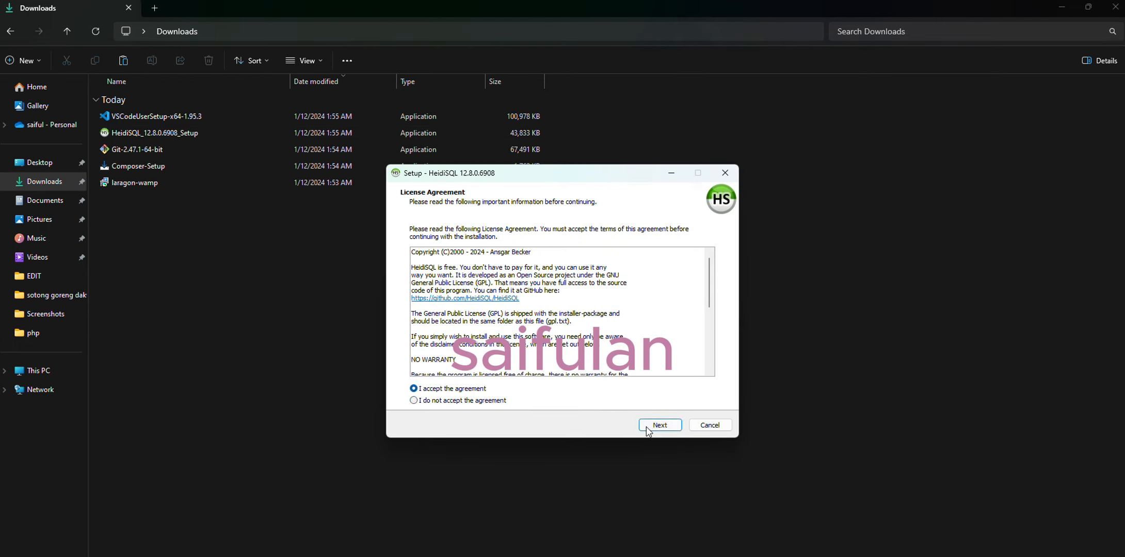
{"action": "left_click", "coordinate": [660, 425]}
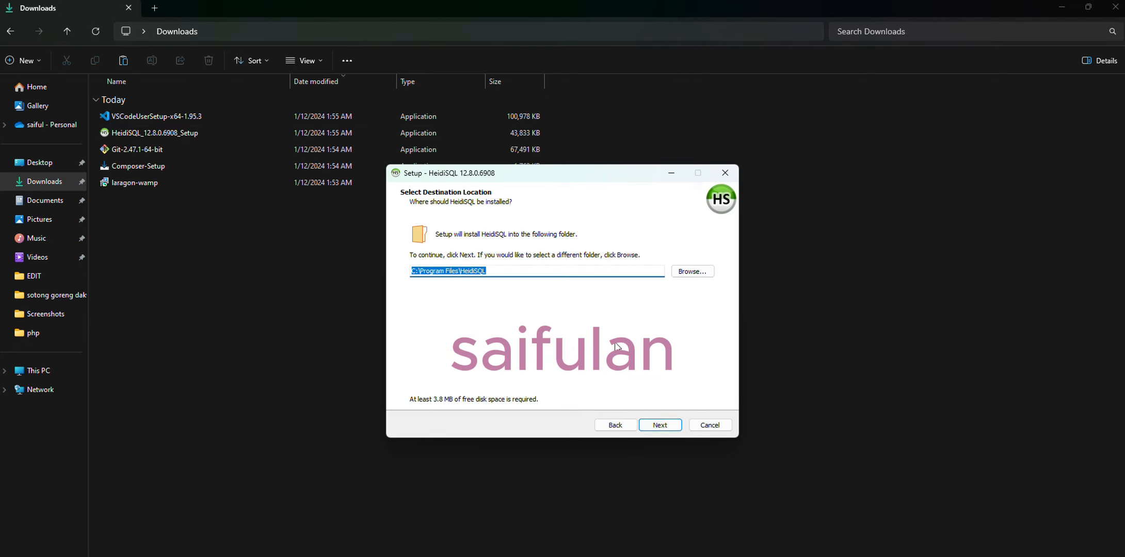
{"action": "left_click", "coordinate": [664, 424]}
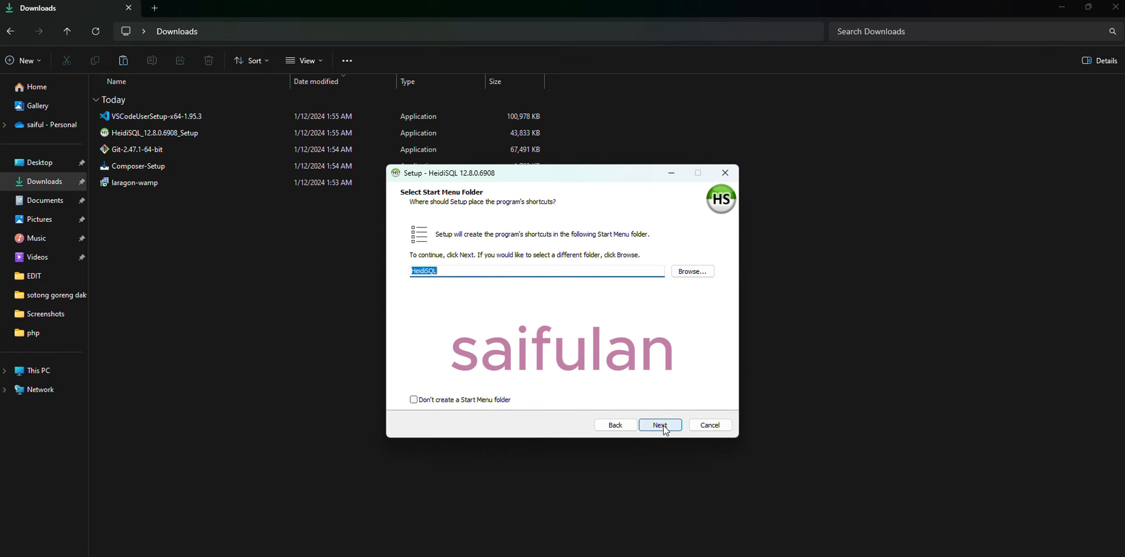
{"action": "left_click", "coordinate": [664, 428]}
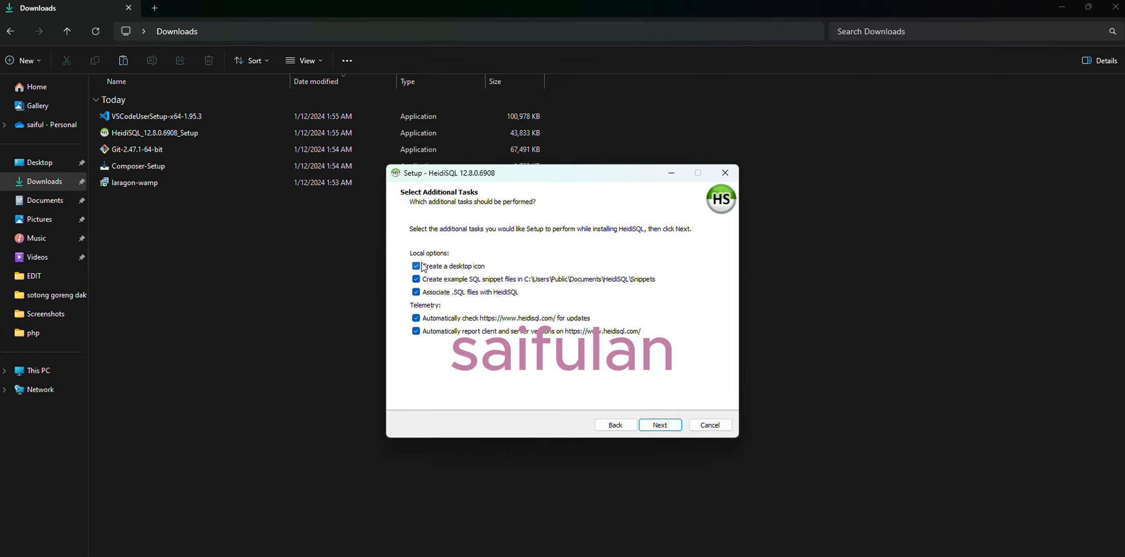
Step: Install HeidiSQL with all default additional tasks kept and exit setup without launching the program
{"action": "left_click", "coordinate": [671, 424]}
{"action": "left_click", "coordinate": [671, 427]}
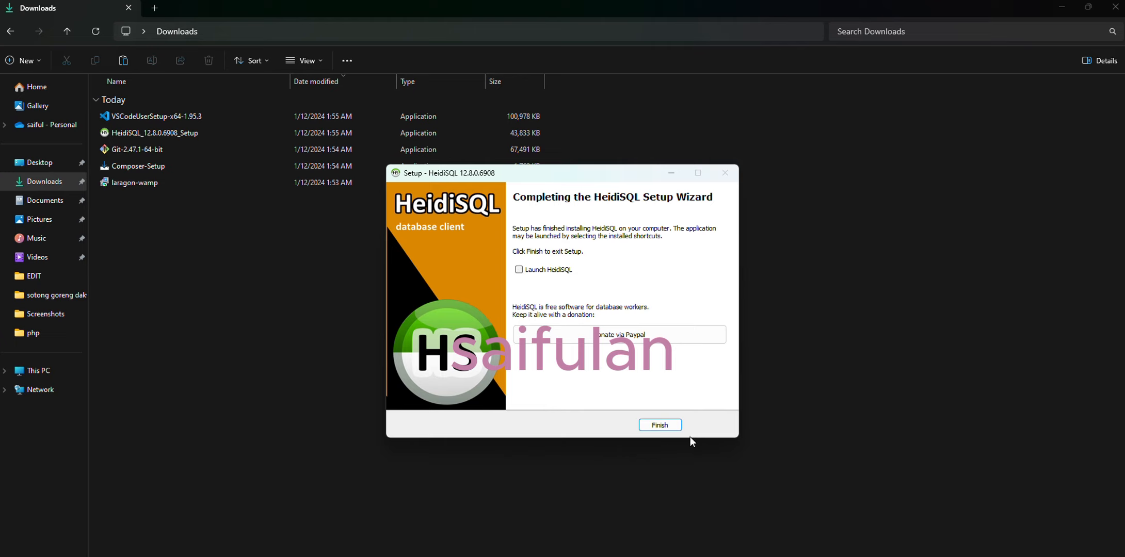
{"action": "left_click", "coordinate": [661, 426]}
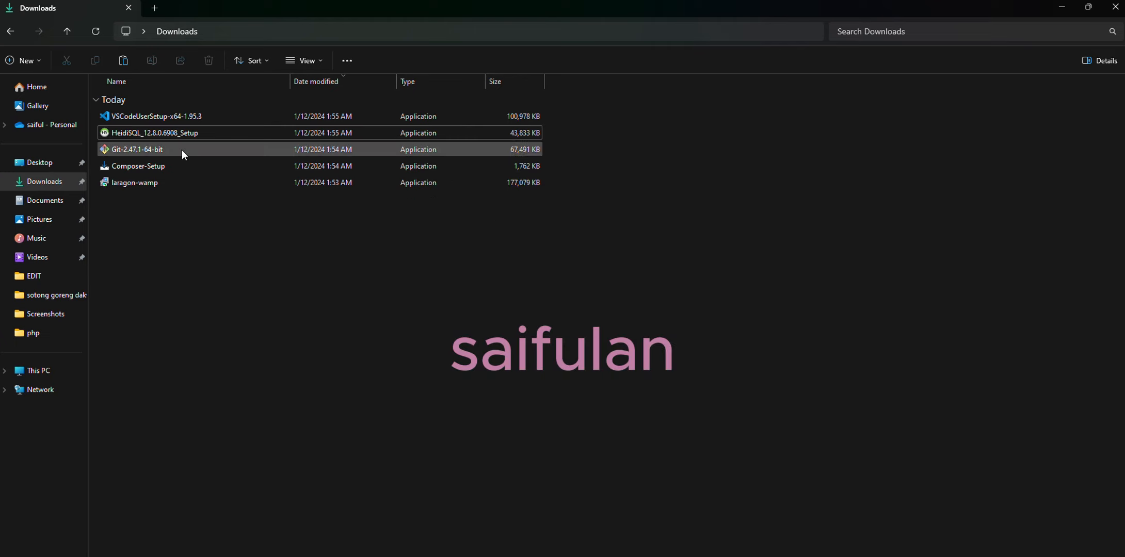
Step: Start the VSCodeUserSetup-x64-1.95.3 installer, accept the licence agreement and keep the default destination folder
{"action": "double_click", "coordinate": [120, 118]}
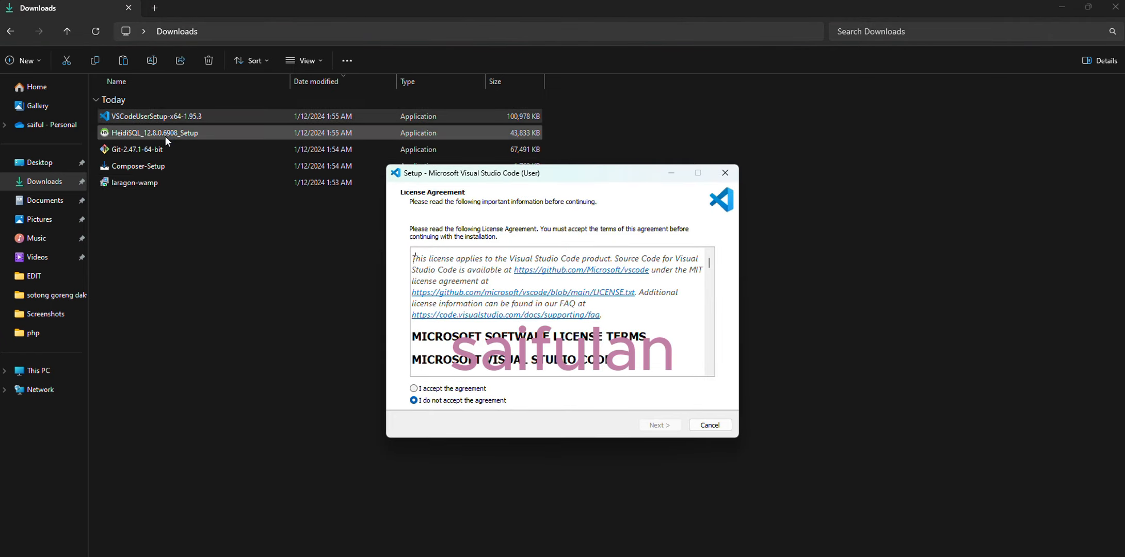
{"action": "left_click", "coordinate": [451, 388]}
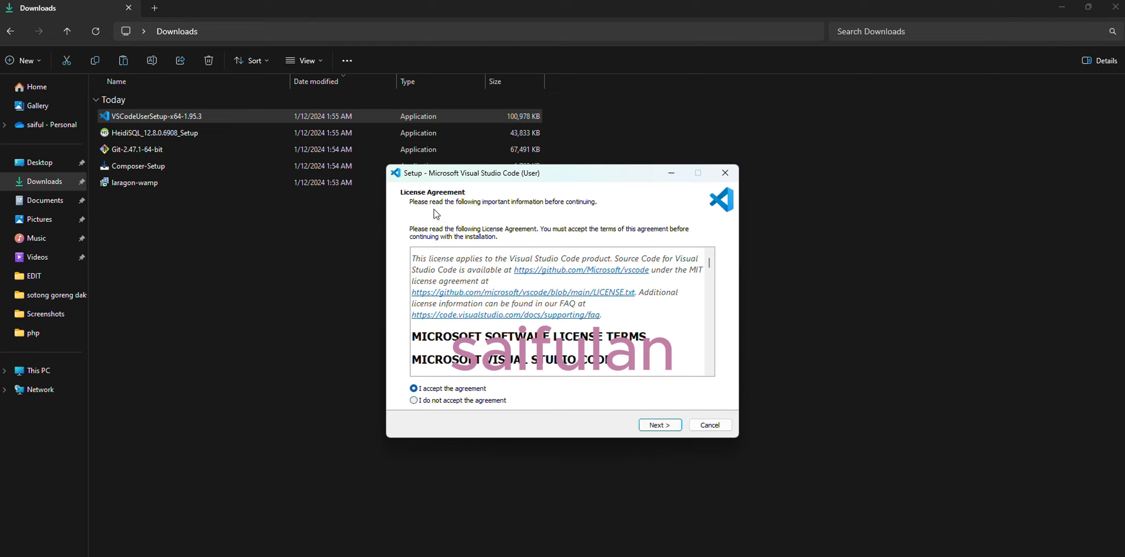
{"action": "left_click", "coordinate": [660, 425]}
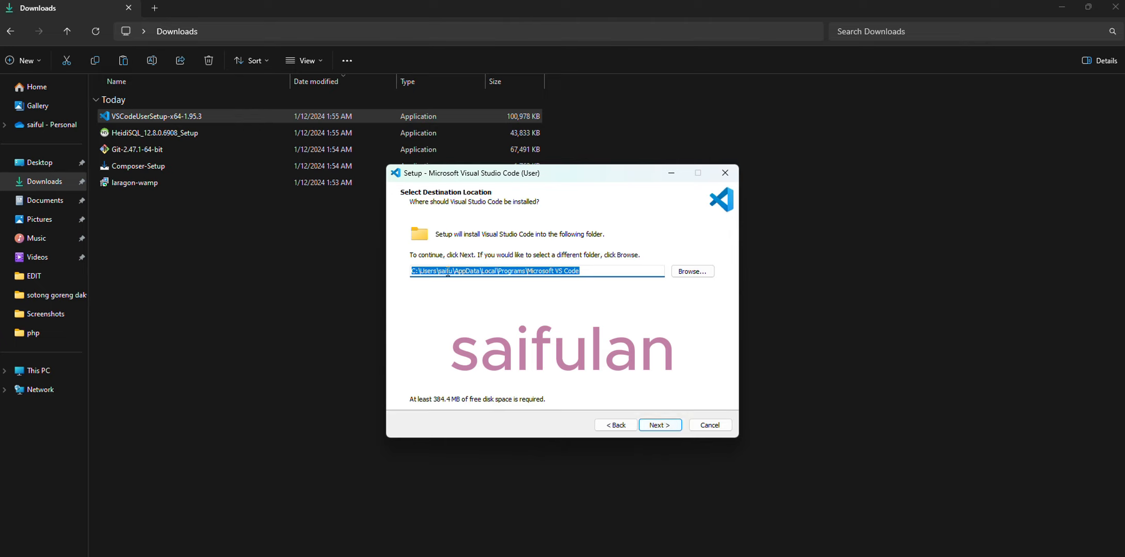
{"action": "left_click_drag", "start_coordinate": [584, 272], "coordinate": [403, 288]}
{"action": "left_click", "coordinate": [658, 426]}
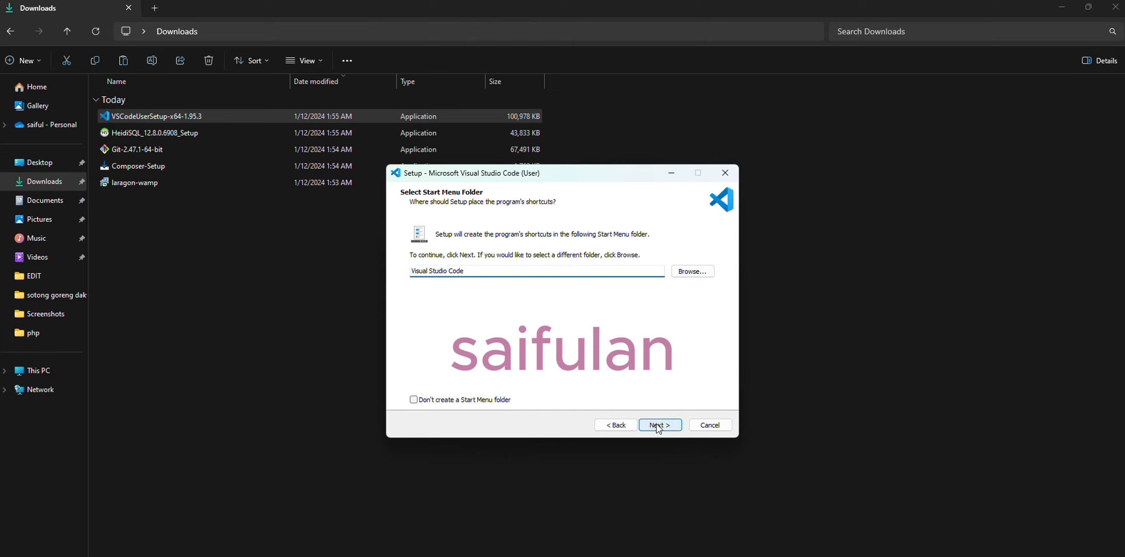
Step: Install Visual Studio Code with the default Start Menu folder, supported-file-type registration and Add to PATH, and exit setup without launching it
{"action": "left_click", "coordinate": [658, 426]}
{"action": "left_click", "coordinate": [659, 427]}
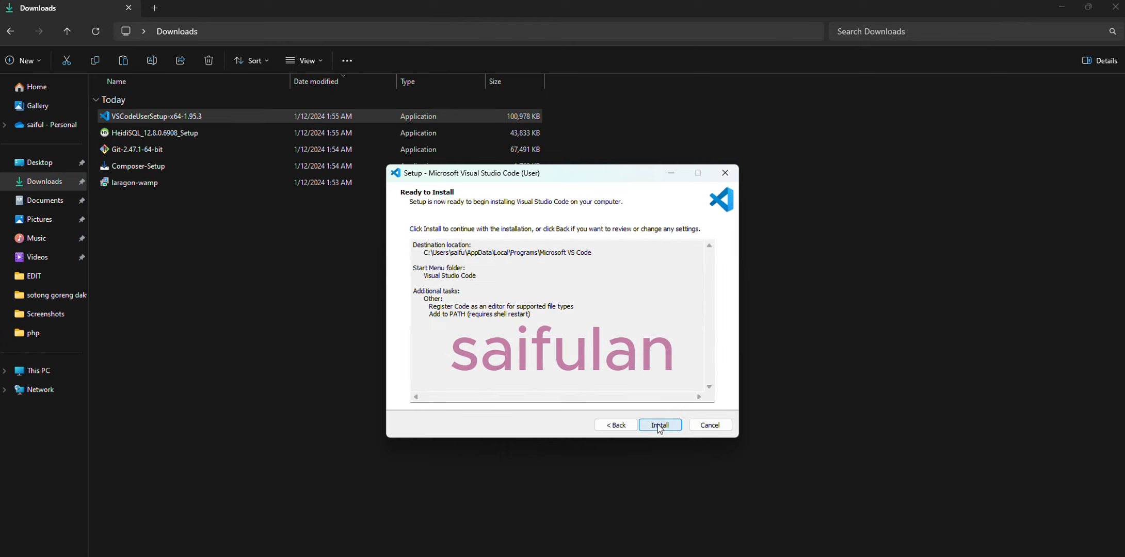
{"action": "left_click", "coordinate": [659, 427]}
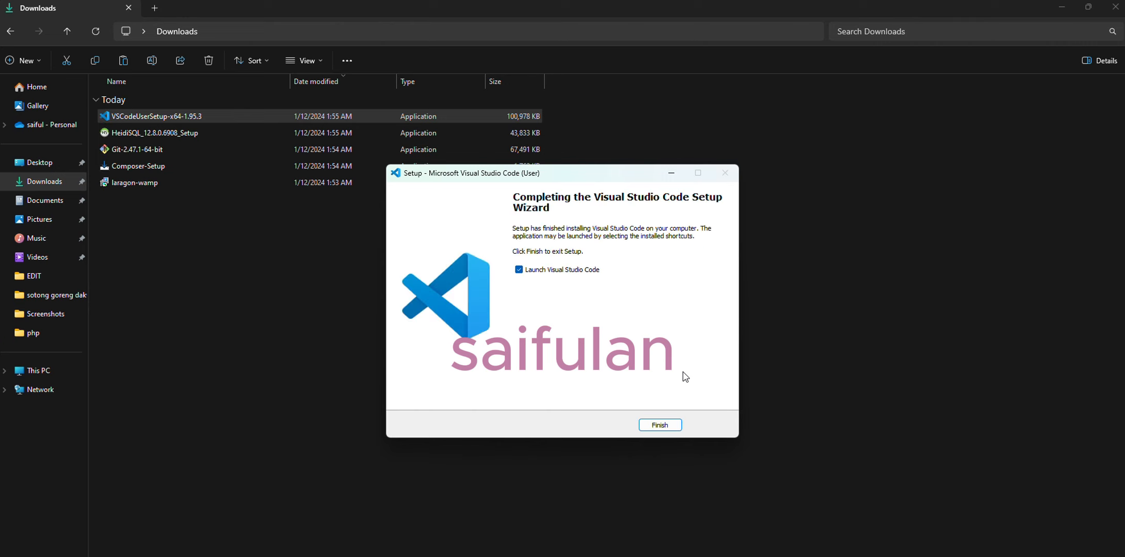
{"action": "left_click", "coordinate": [519, 269]}
{"action": "left_click", "coordinate": [653, 425]}
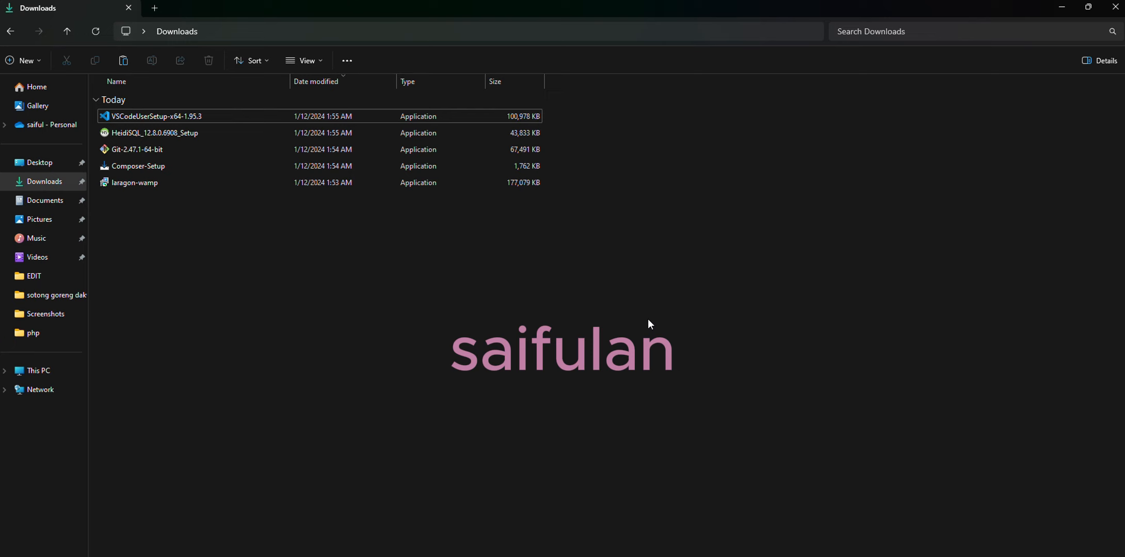
Step: Open Laragon and start all of its services
{"action": "key", "text": "super"}
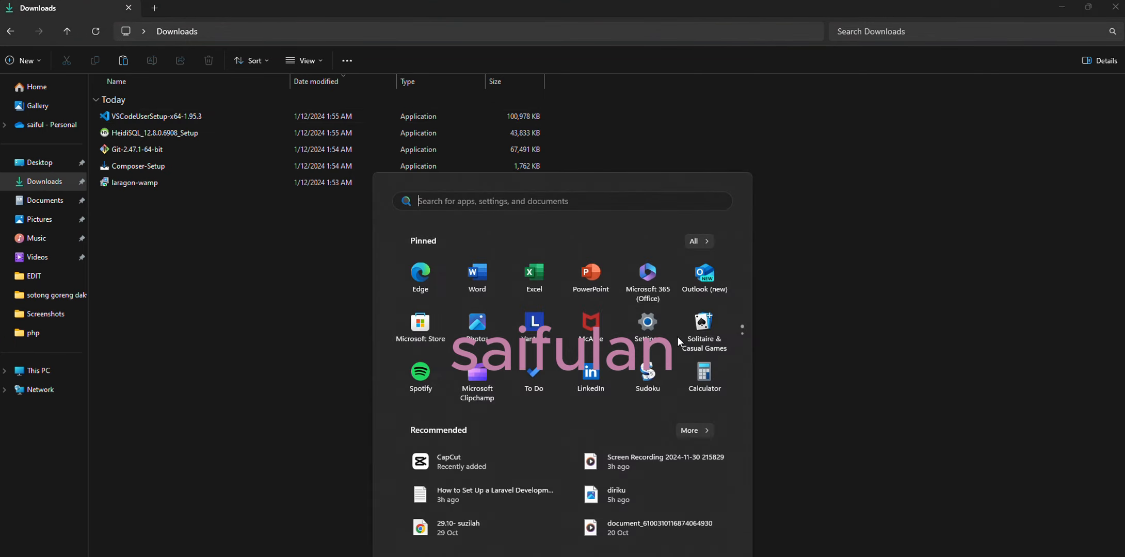
{"action": "type", "text": "lara"}
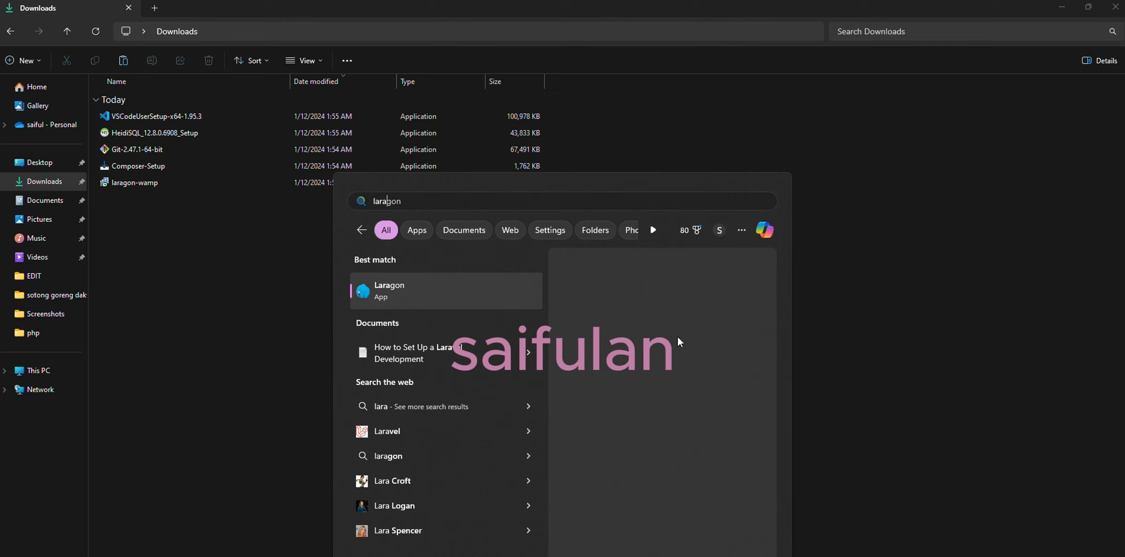
{"action": "key", "text": "Return"}
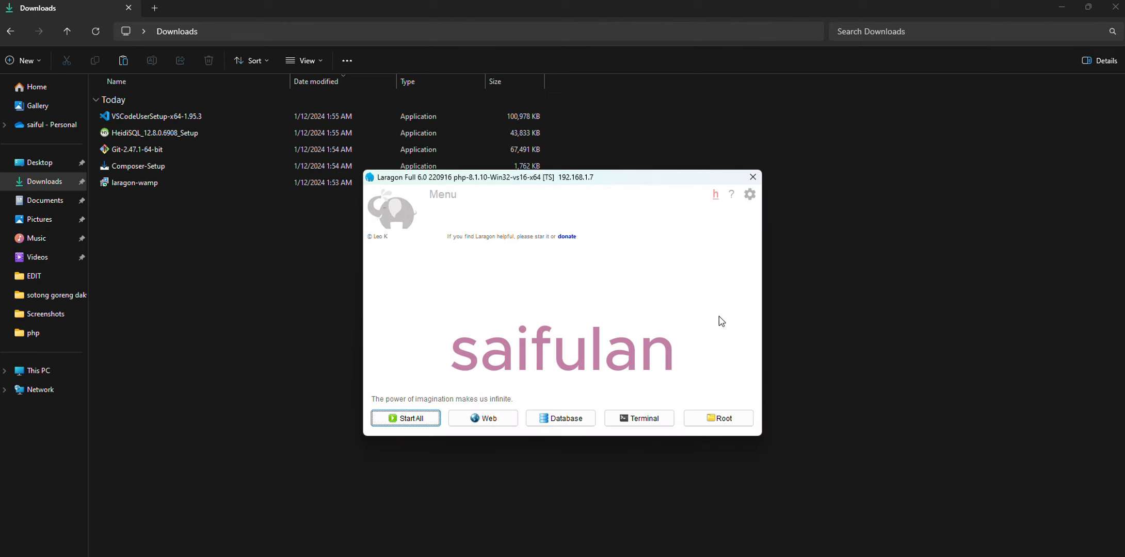
{"action": "left_click", "coordinate": [421, 423]}
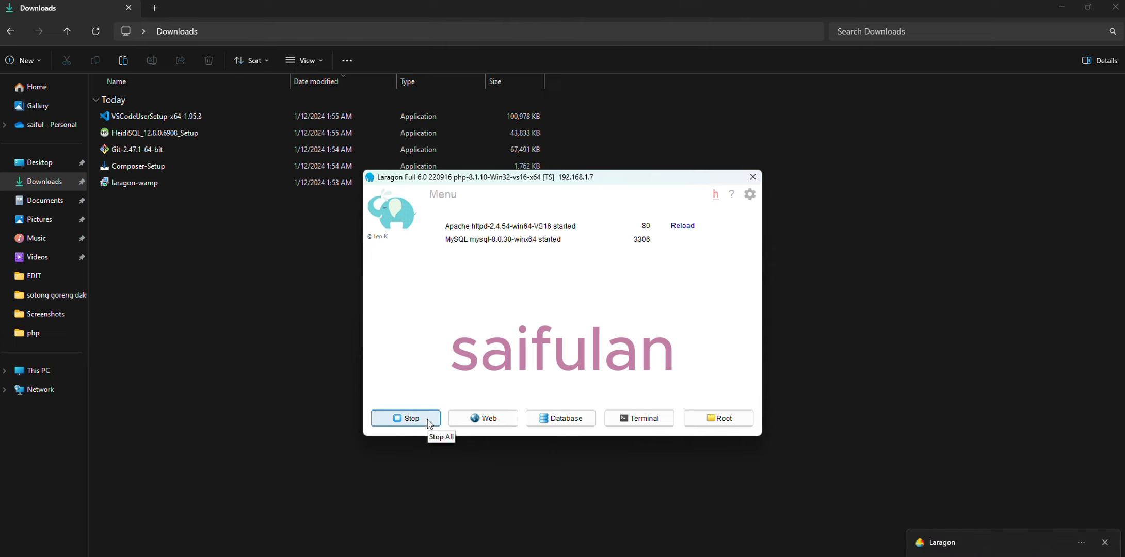
Step: Open HeidiSQL and connect with the localhost session at 127.0.0.1, dismissing the database error
{"action": "key", "text": "super"}
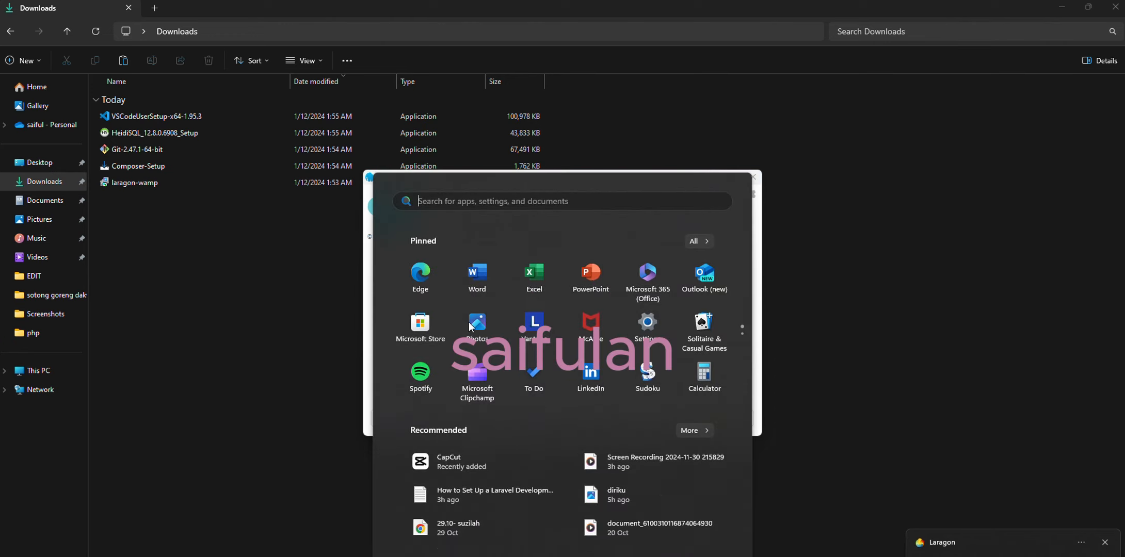
{"action": "type", "text": "hei"}
{"action": "key", "text": "Return"}
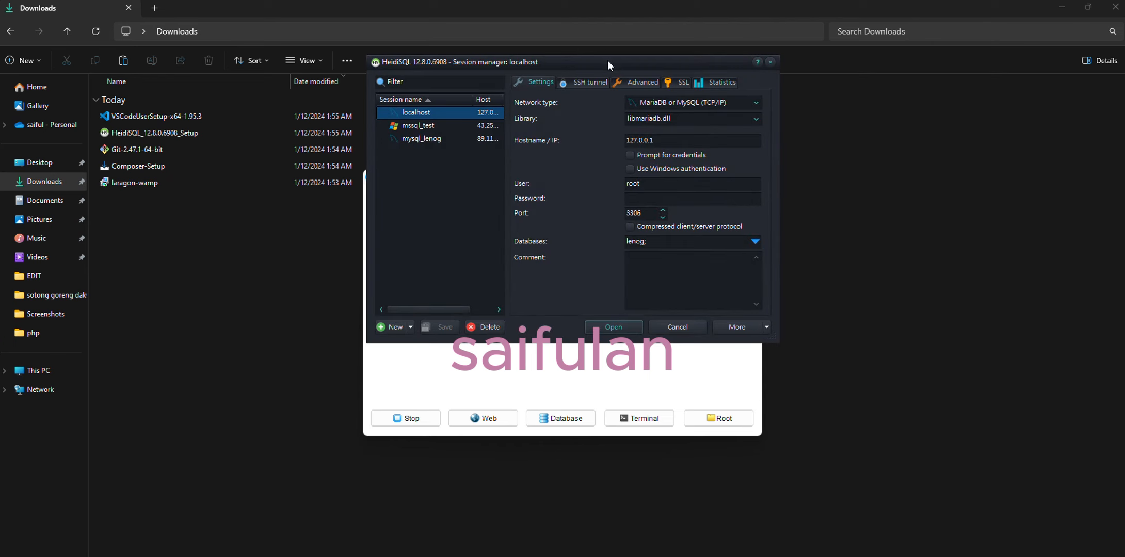
{"action": "left_click_drag", "start_coordinate": [669, 140], "coordinate": [634, 141]}
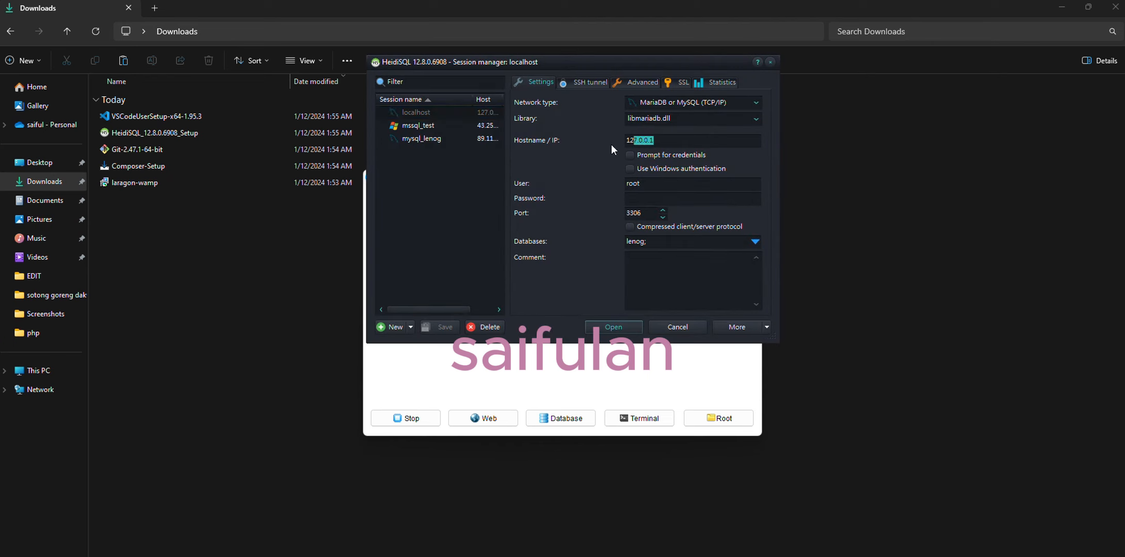
{"action": "left_click", "coordinate": [615, 328]}
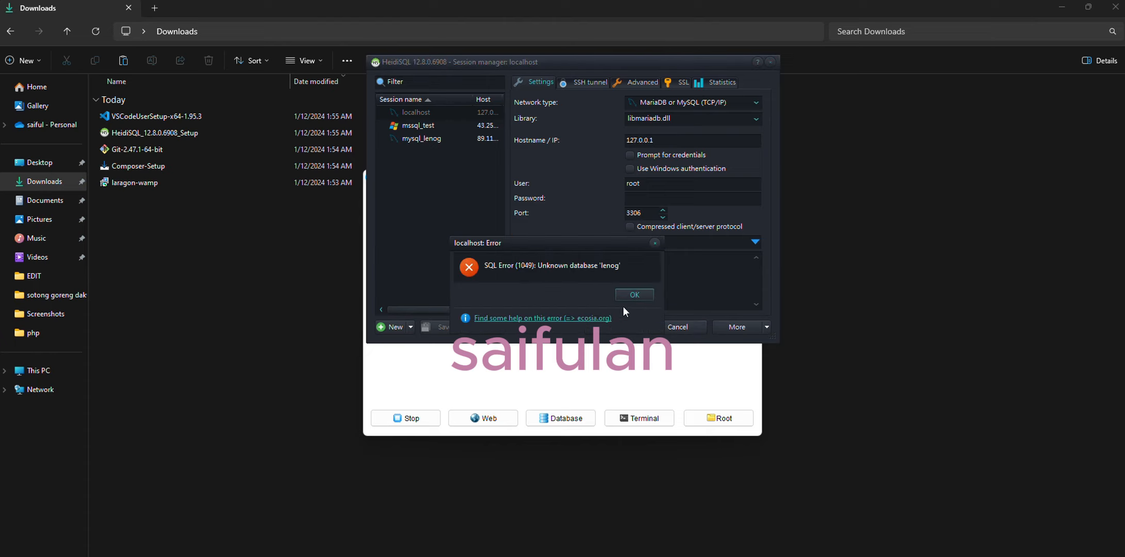
{"action": "left_click", "coordinate": [649, 294]}
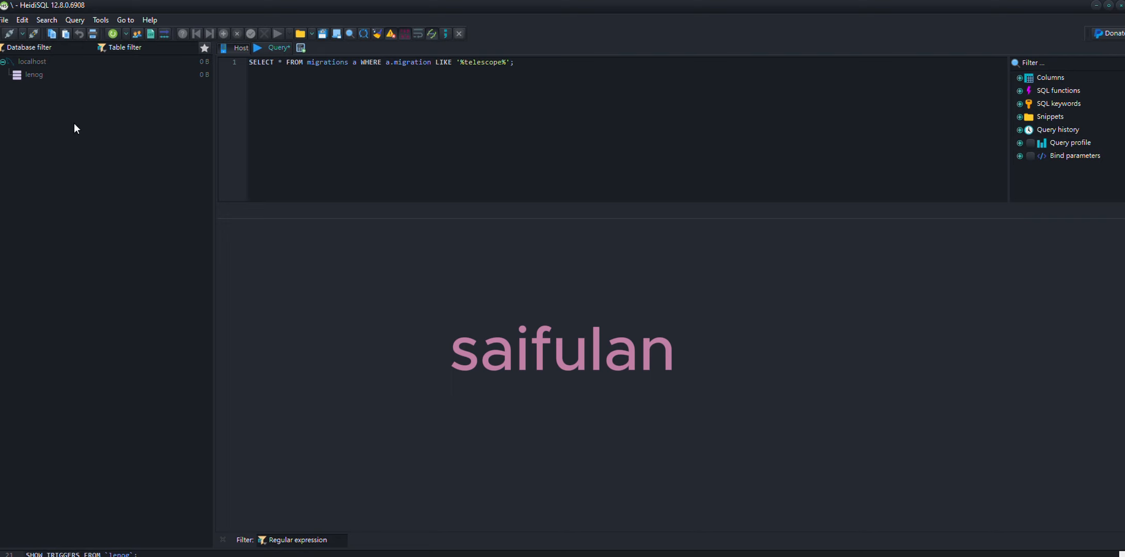
Step: Try to open the lenog database under localhost, and disconnect the session
{"action": "left_click", "coordinate": [43, 73]}
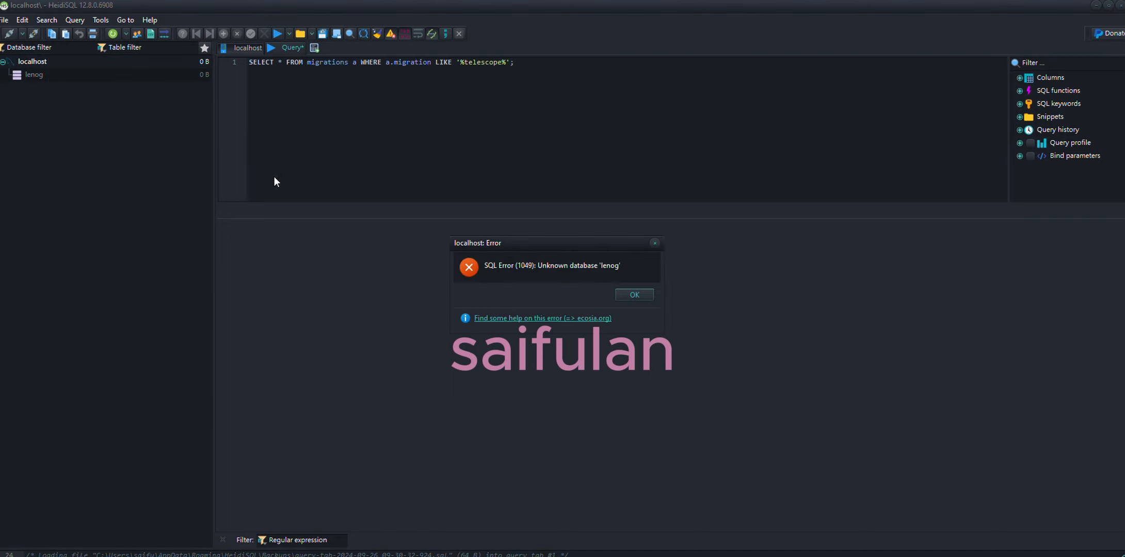
{"action": "left_click", "coordinate": [624, 296]}
{"action": "left_click", "coordinate": [56, 84]}
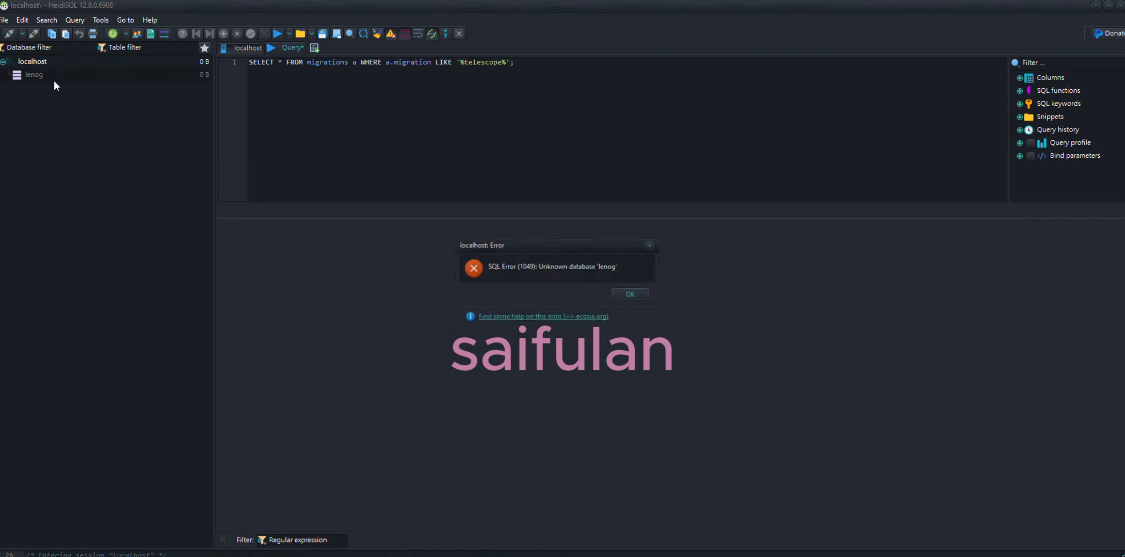
{"action": "left_click", "coordinate": [636, 294]}
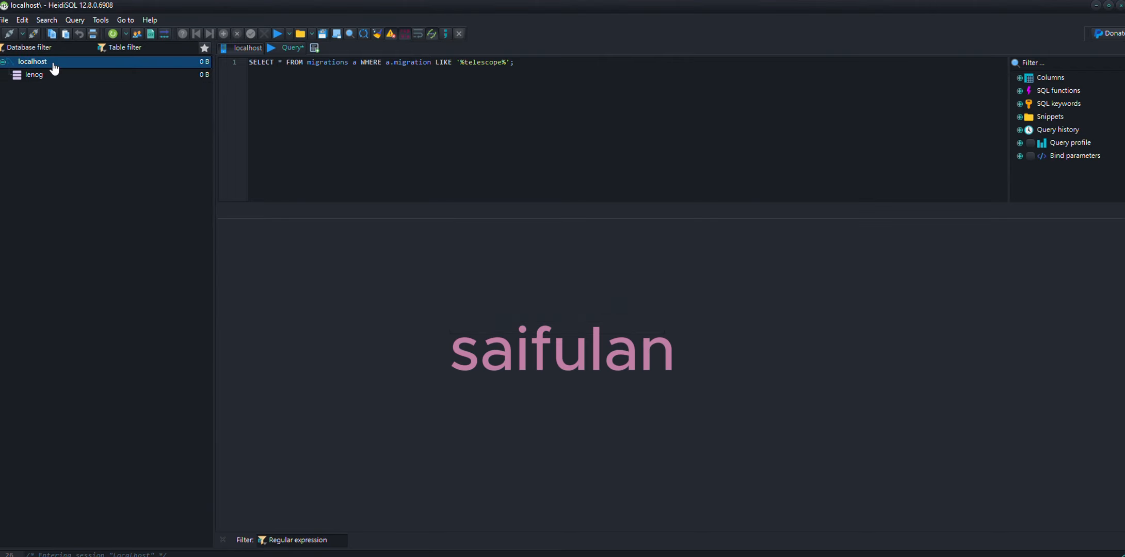
{"action": "right_click", "coordinate": [54, 68]}
{"action": "left_click", "coordinate": [120, 285]}
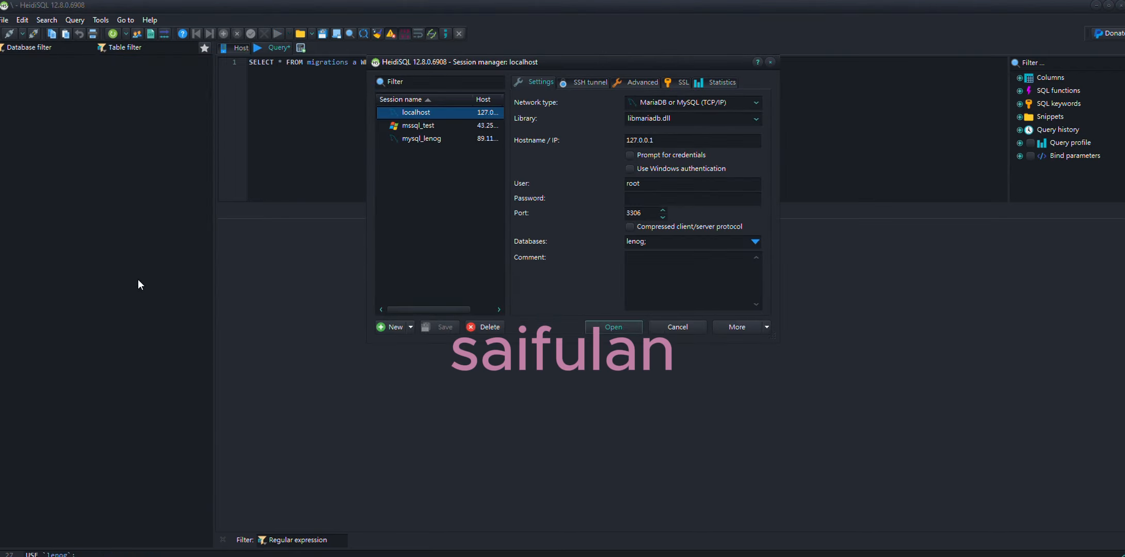
Step: Clear the database restriction in the localhost session settings and open the session, answering the save modifications prompt
{"action": "left_click", "coordinate": [754, 241]}
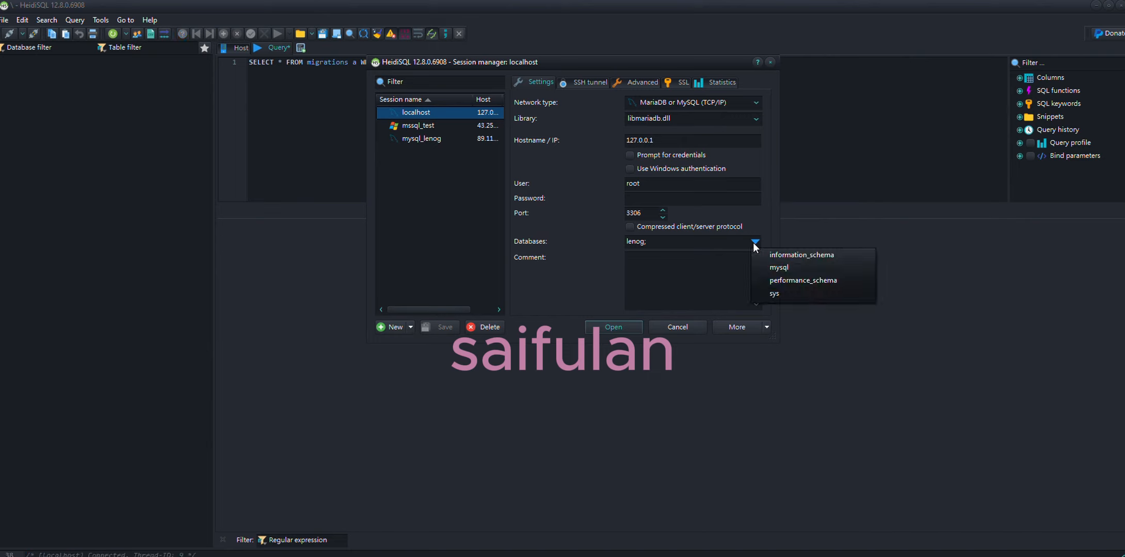
{"action": "left_click", "coordinate": [785, 267]}
{"action": "key", "text": "BackSpace"}
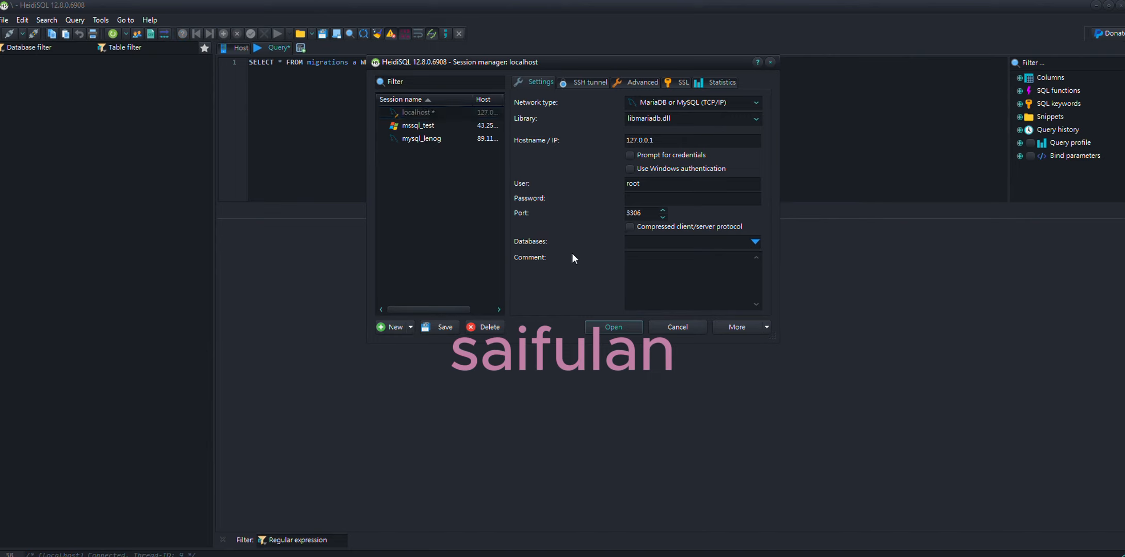
{"action": "left_click", "coordinate": [441, 114]}
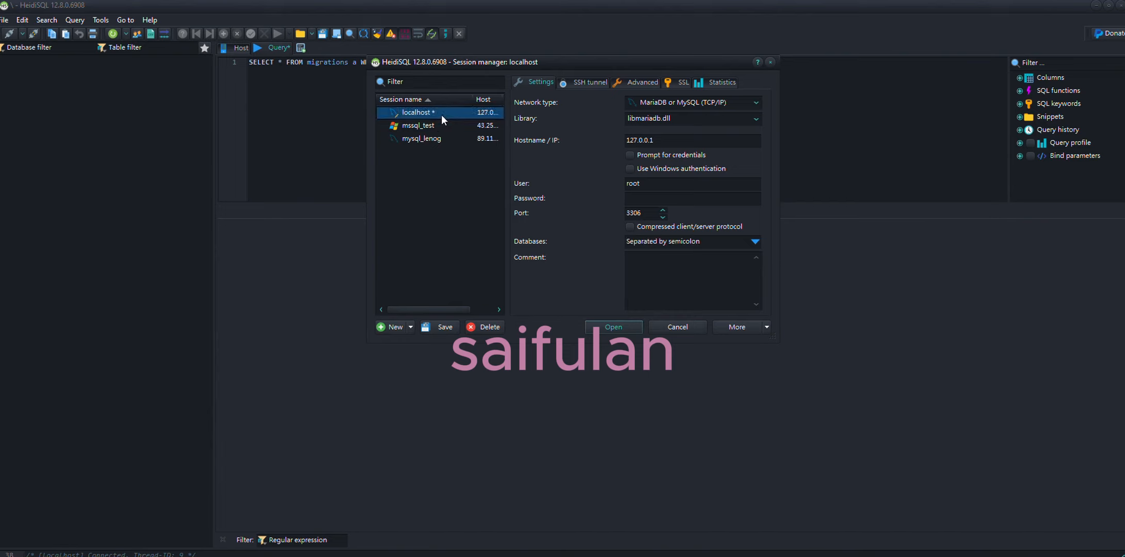
{"action": "left_click", "coordinate": [617, 324]}
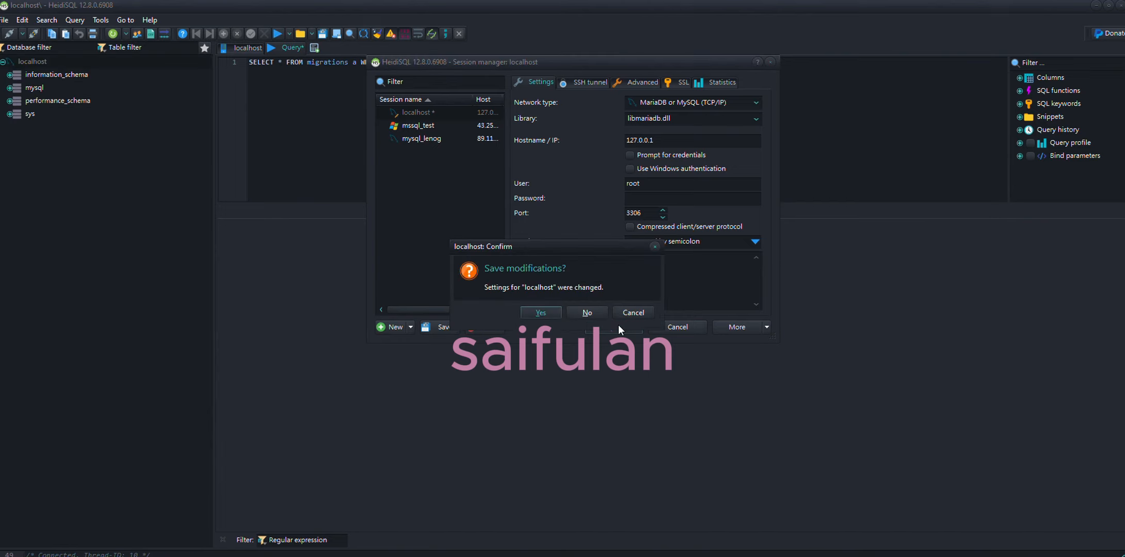
{"action": "left_click", "coordinate": [567, 312]}
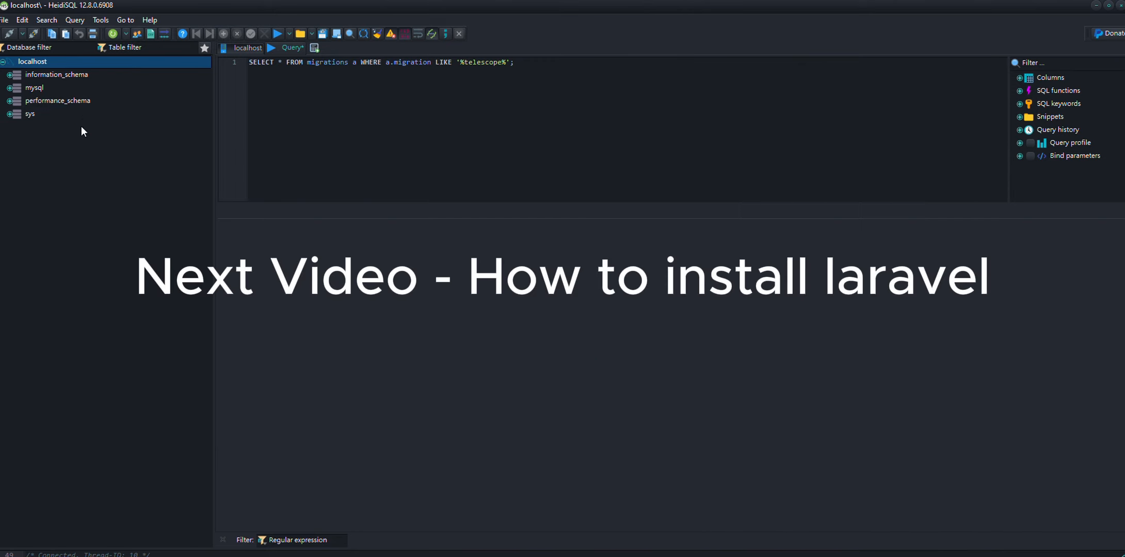
Step: Switch to Visual Studio Code by launching it from the Windows search
{"action": "key", "text": "super"}
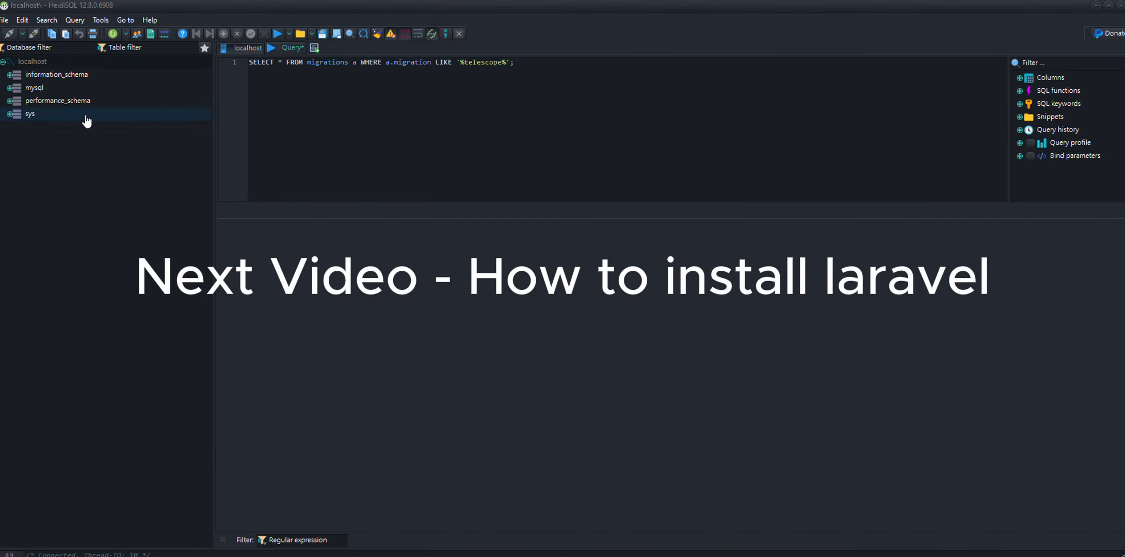
{"action": "type", "text": "visual"}
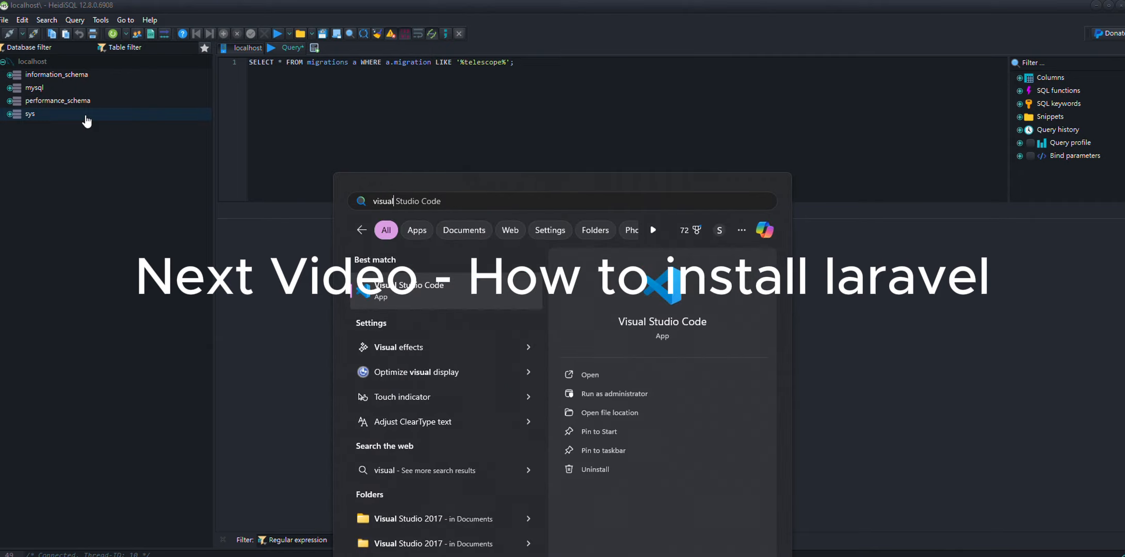
{"action": "key", "text": "Return"}
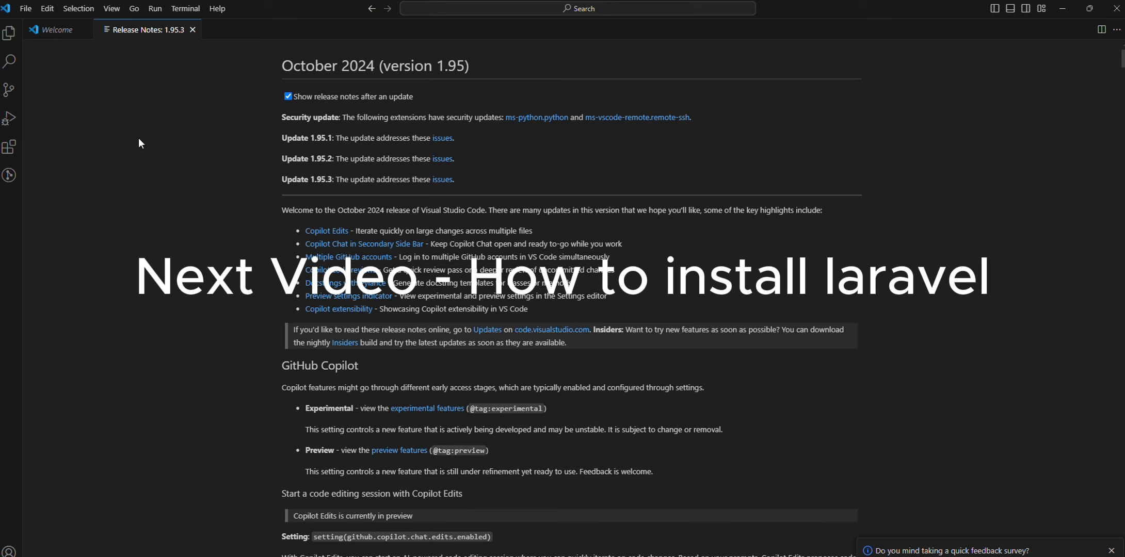
Step: Close the Release Notes and Welcome pages and create an untitled file containing the sample text asdf
{"action": "left_click", "coordinate": [192, 29]}
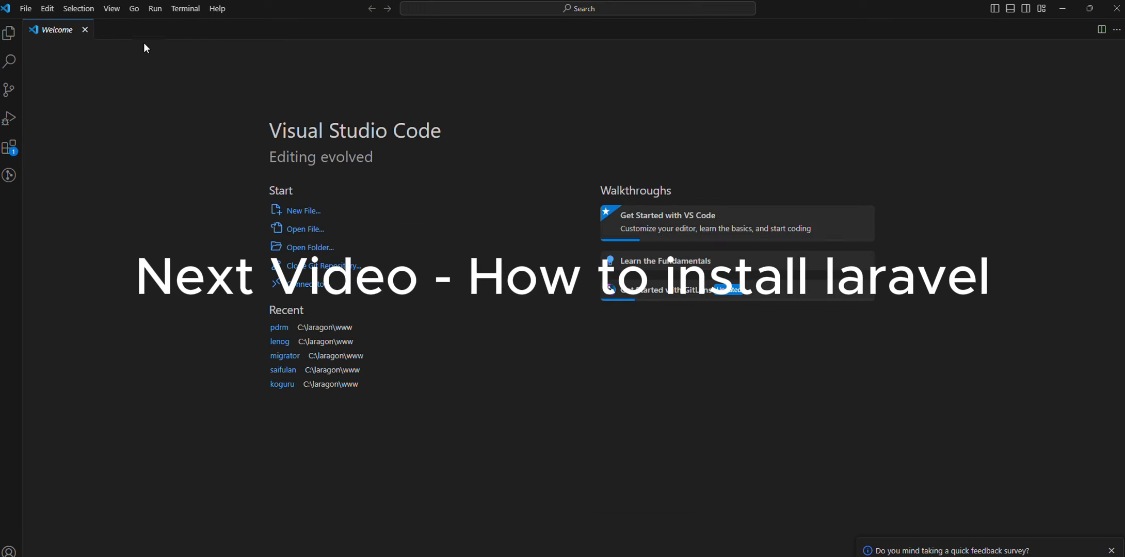
{"action": "left_click", "coordinate": [86, 30]}
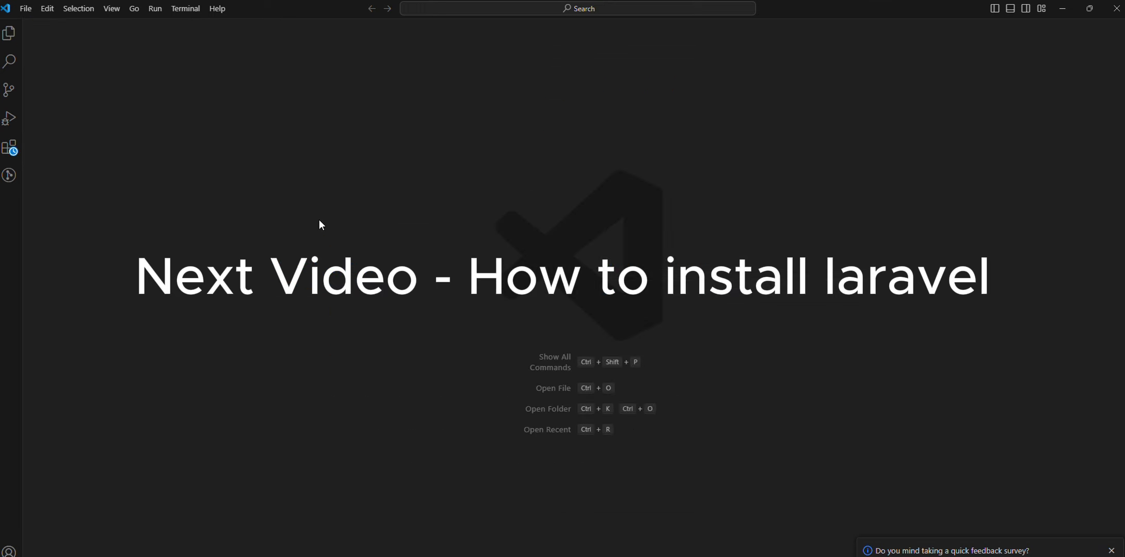
{"action": "key", "text": "ctrl+n"}
{"action": "type", "text": "asdfsadf"}
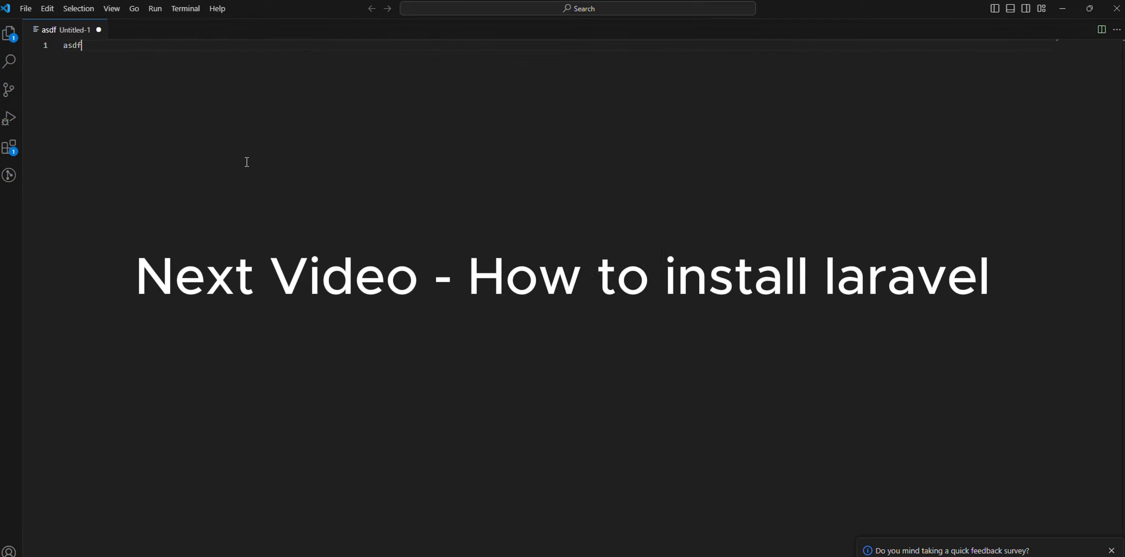